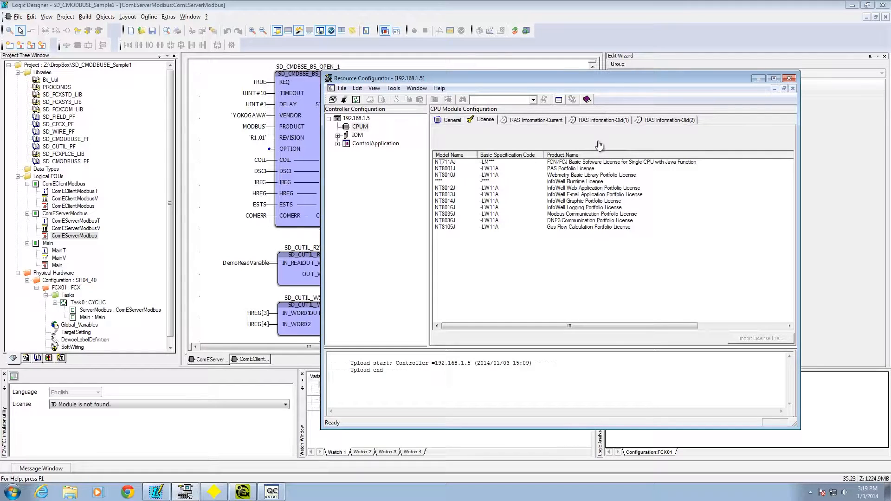
- Minimize the Resource Configurator window and inspect the variable properties of HREG and IREG on the SD_CMDBSE_BS_OPEN block
click(758, 79)
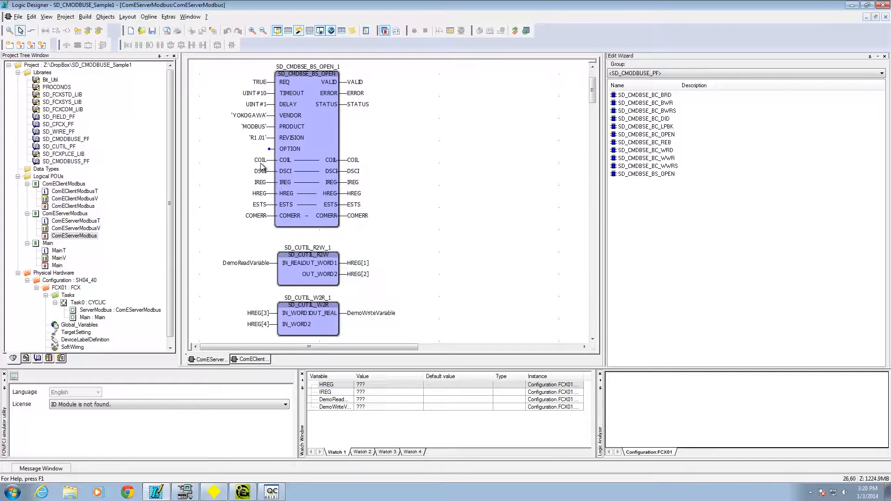
click(264, 191)
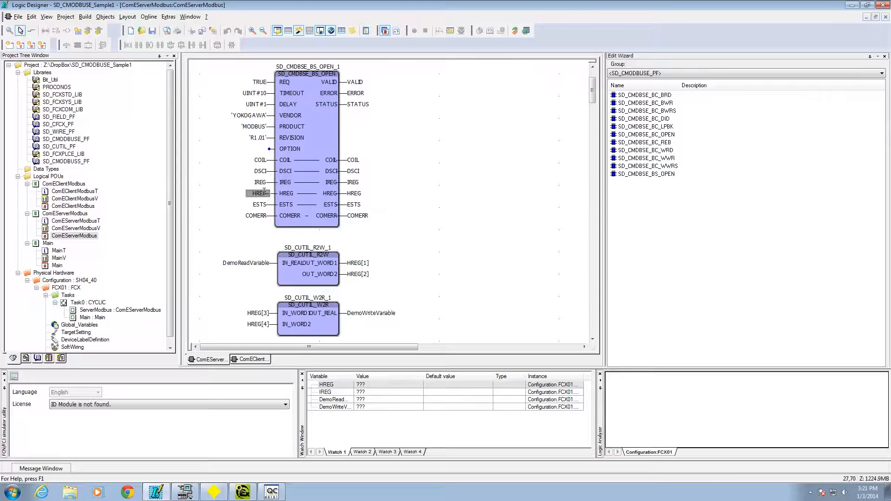
double_click(253, 194)
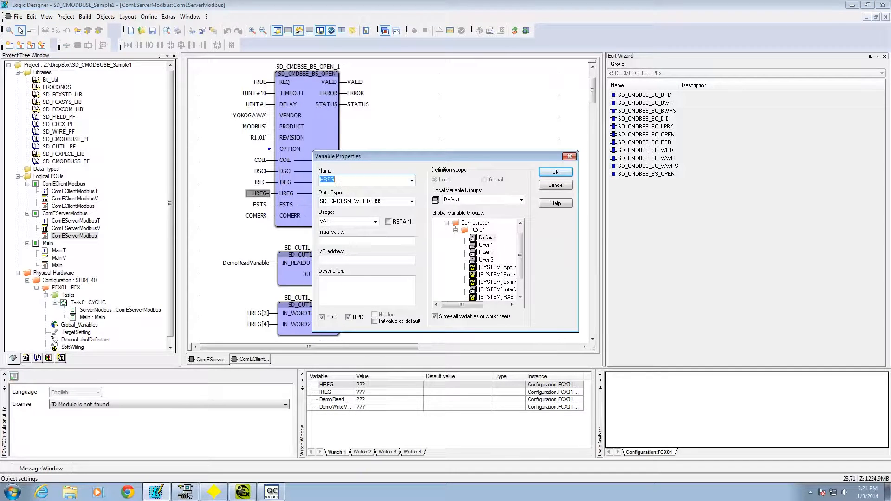
click(561, 185)
click(263, 182)
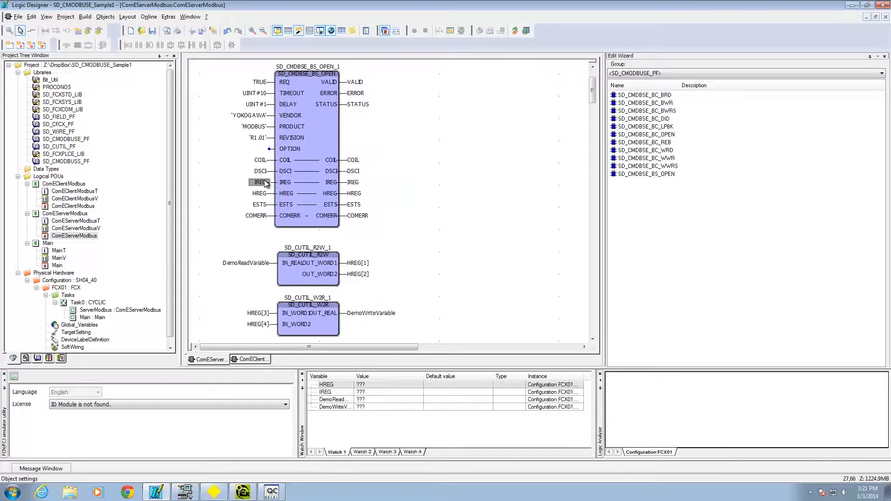
double_click(265, 183)
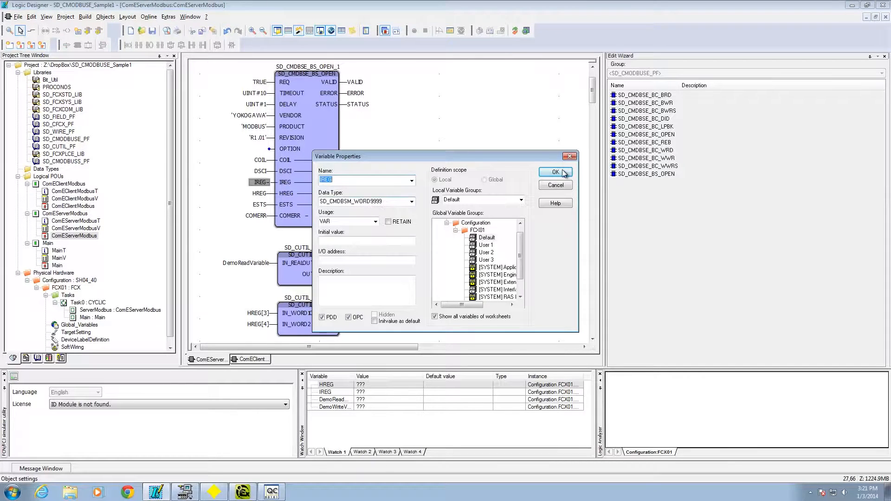
click(564, 185)
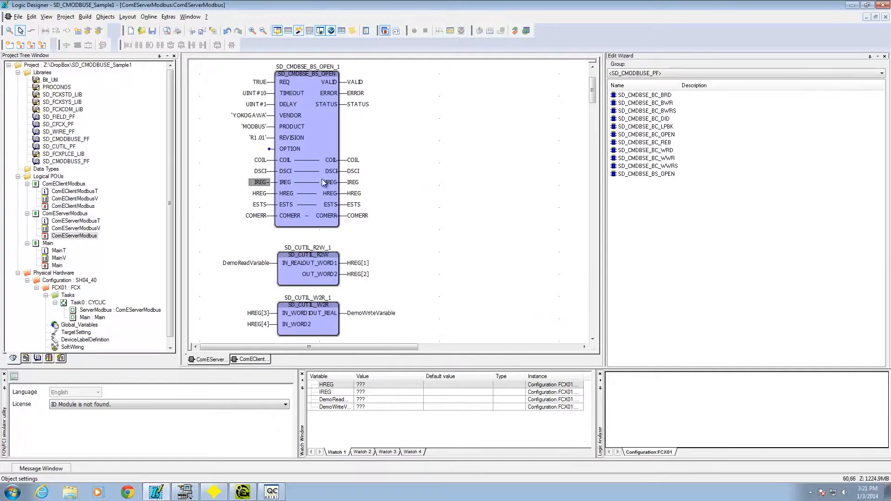
- Check the data types of the DSCI and COIL variables on the SD_CMDBSE_BS_OPEN block without changing them
double_click(260, 171)
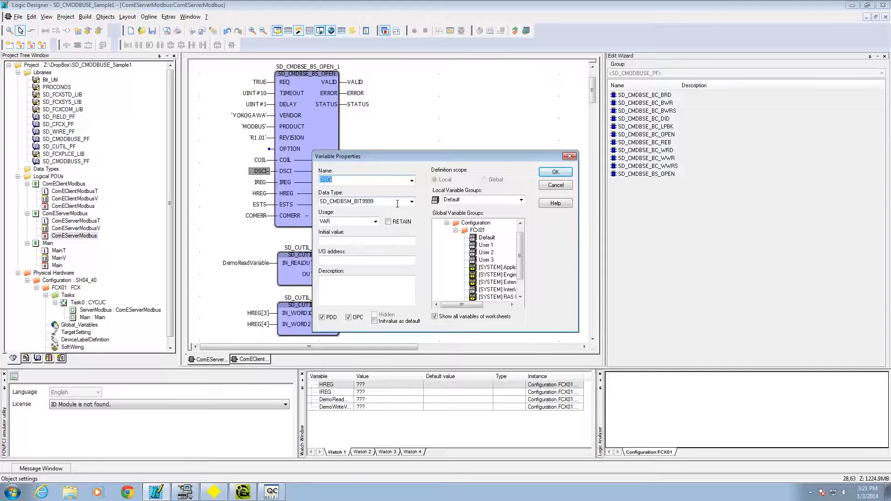
click(555, 186)
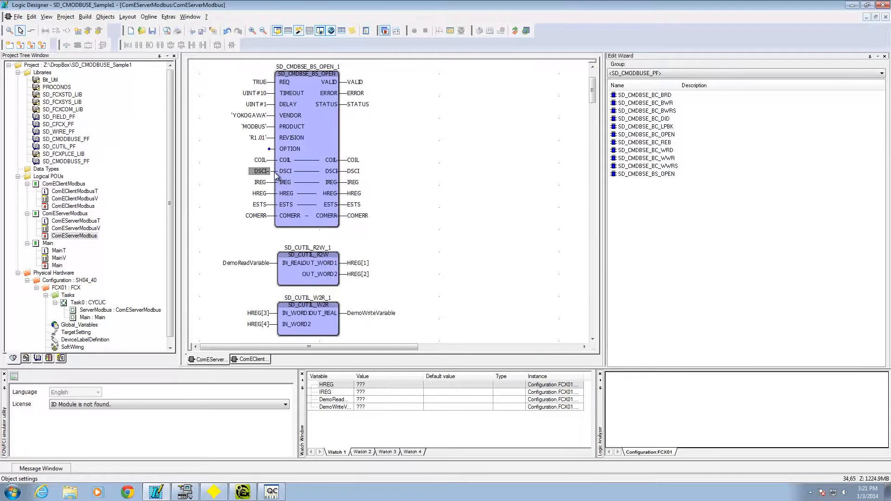
double_click(255, 160)
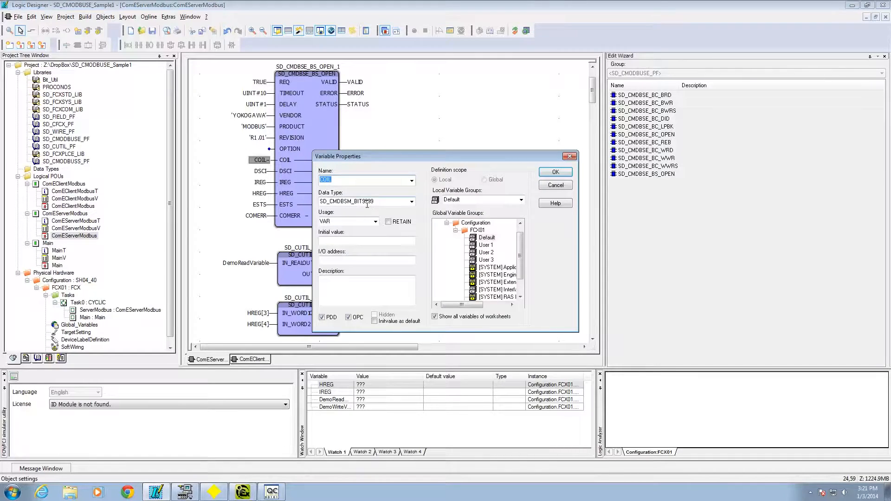
click(541, 186)
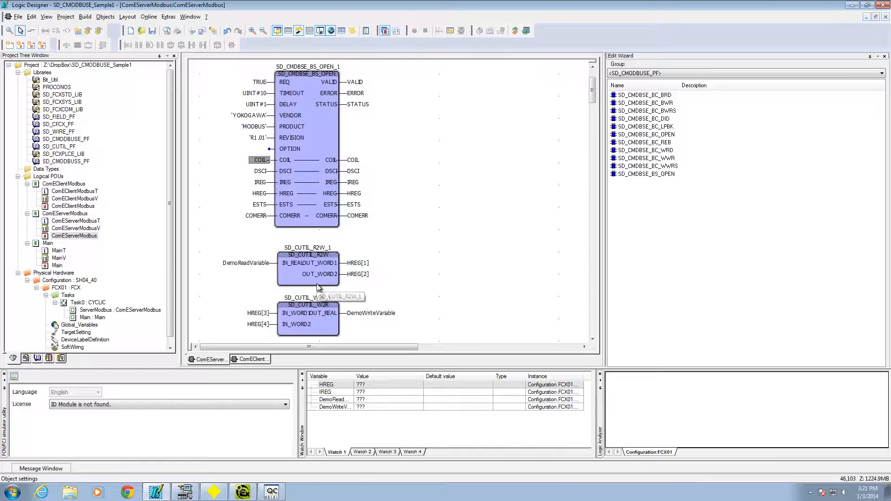
- Show the SD_CUTIL_PF group of function blocks in the Edit Wizard
click(817, 73)
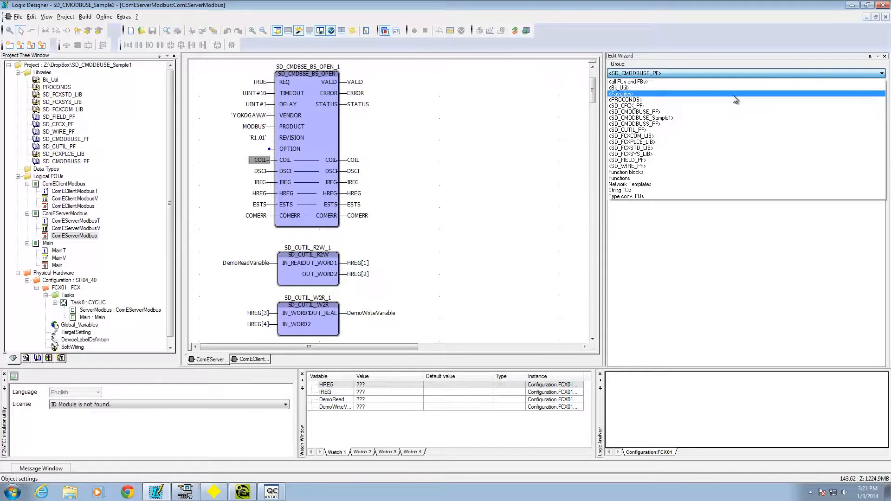
click(649, 129)
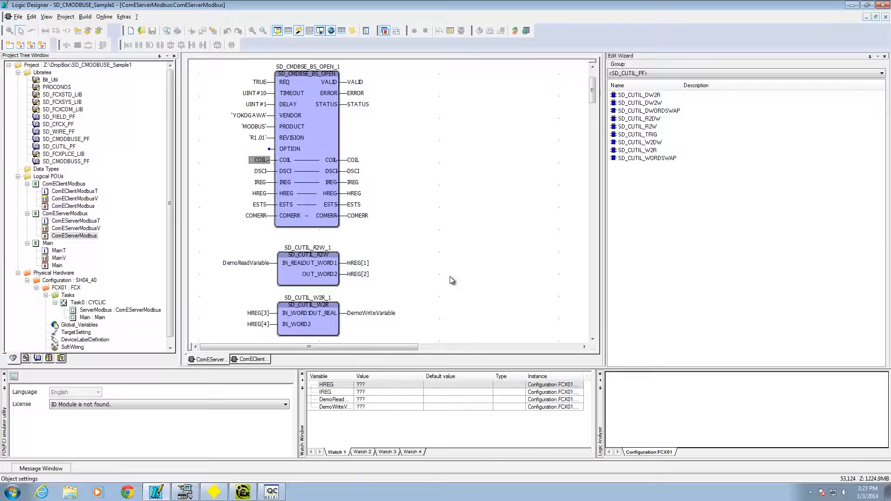
- Start online Debug mode for the project and dismiss the notice about the unused ComEClientModbus POU
click(87, 16)
click(104, 16)
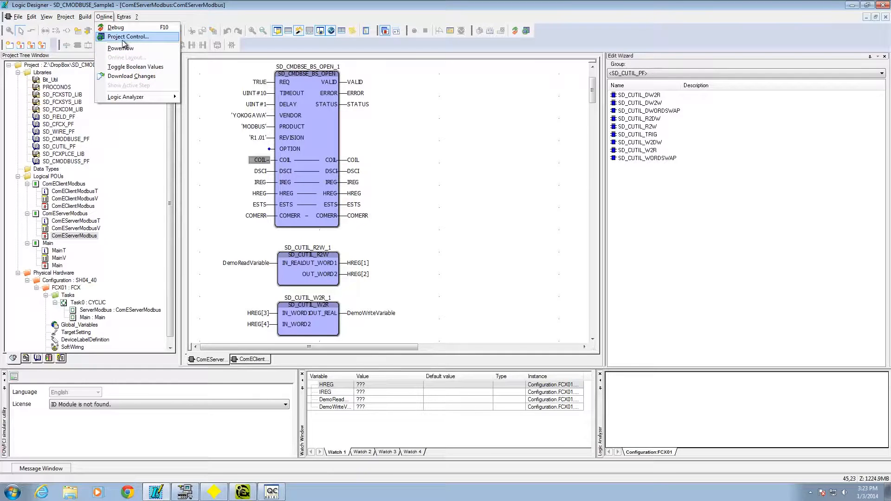
click(116, 27)
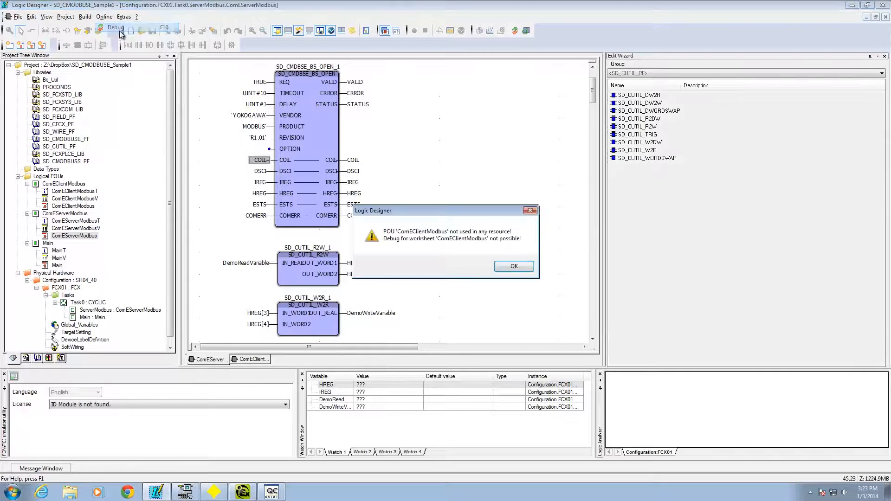
click(512, 266)
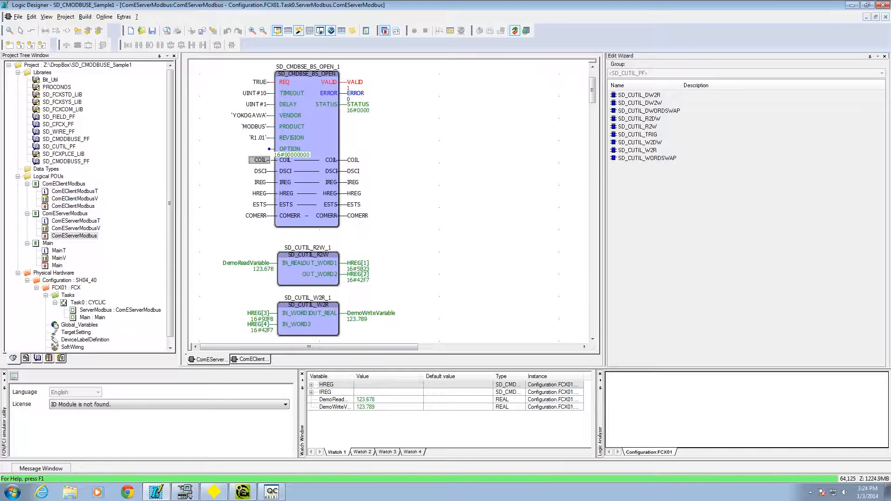
- Switch to KEPServerEX and view the general properties of the RTU channel, including its device driver
click(251, 493)
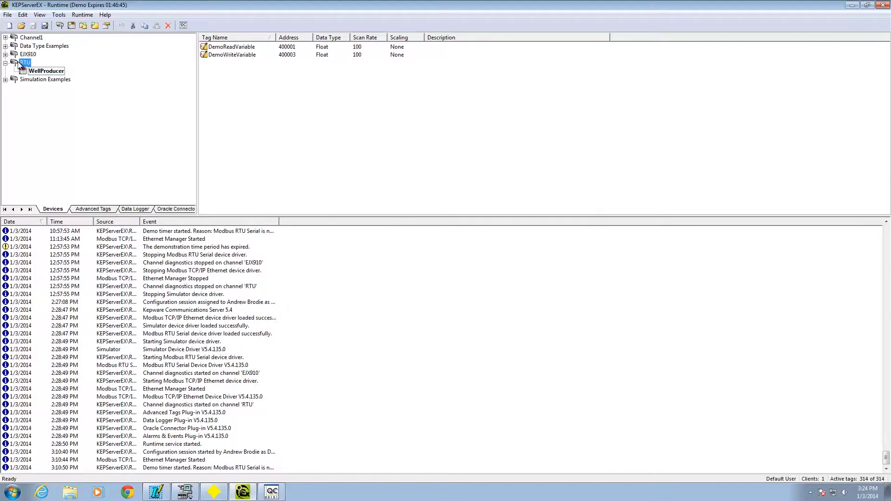
double_click(22, 63)
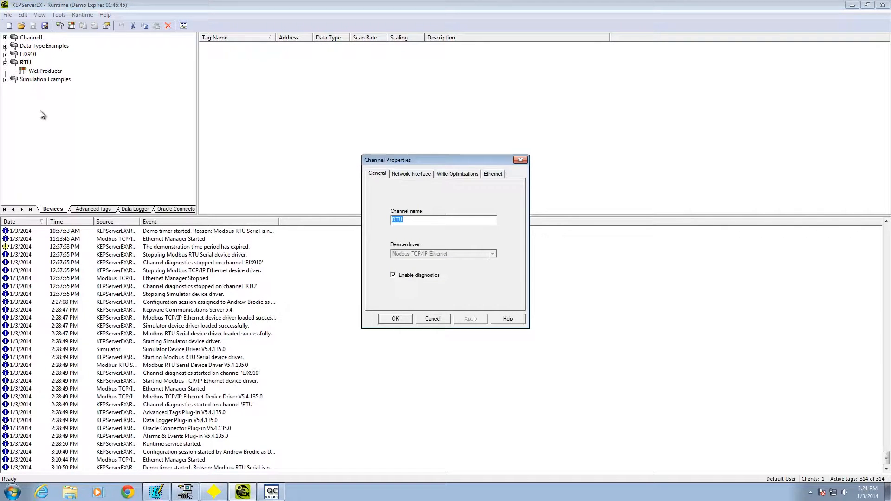
click(427, 319)
right_click(38, 136)
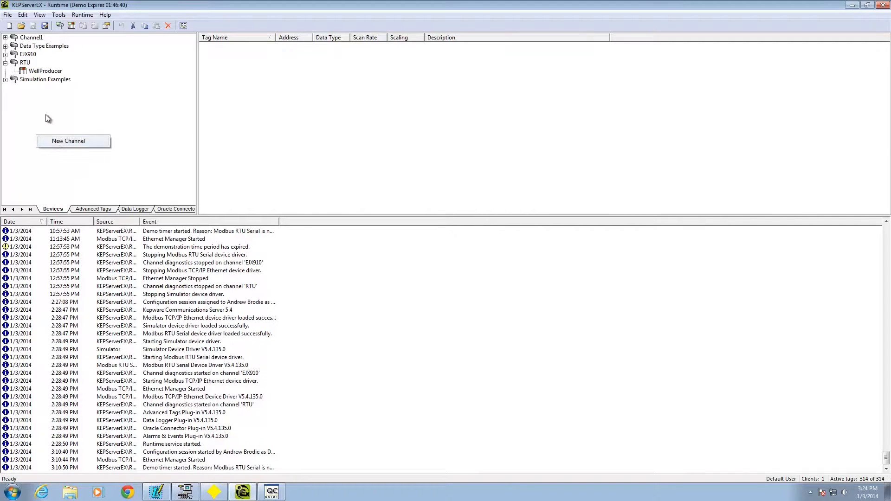
click(91, 66)
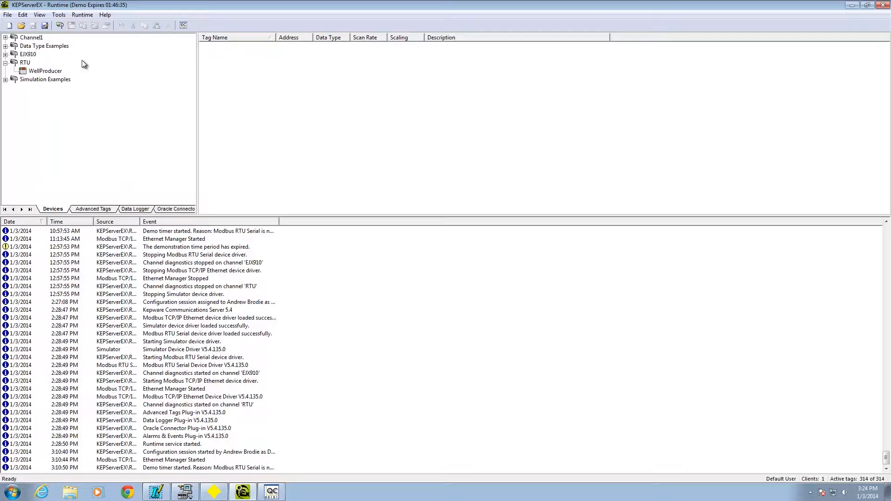
- Review the RTU channel's network adapter choices and its Ethernet port number and IP protocol settings
double_click(21, 64)
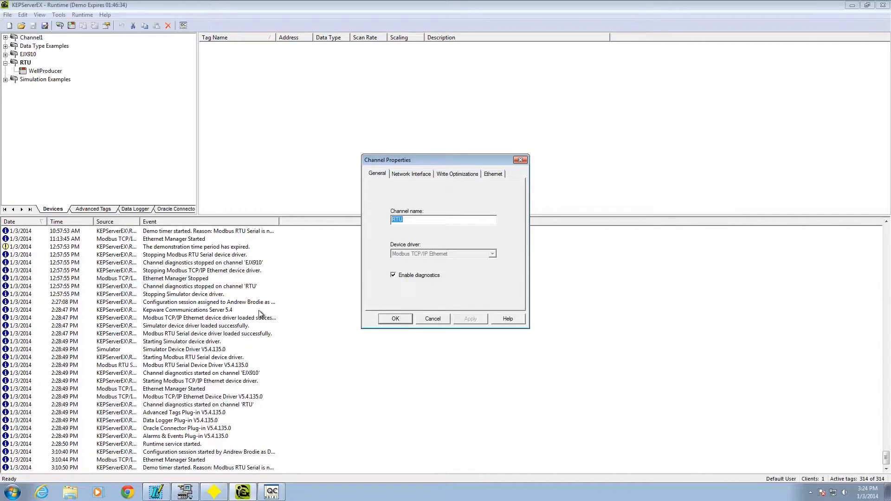
click(405, 175)
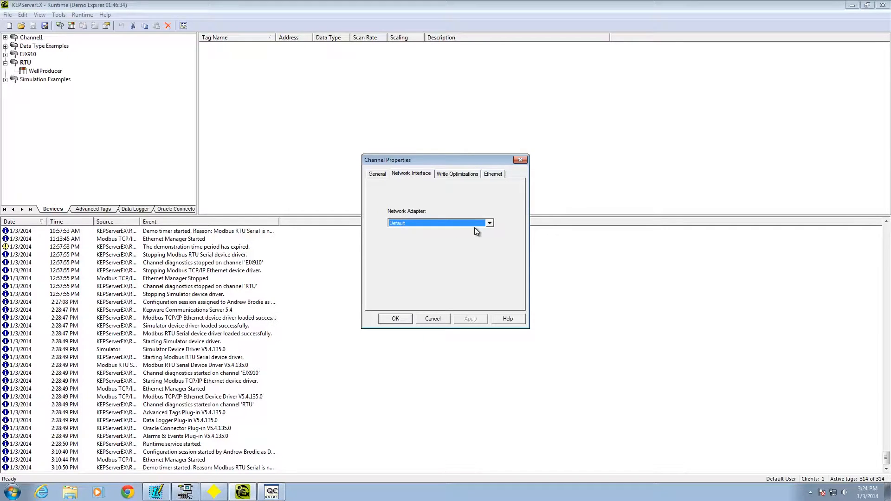
click(489, 223)
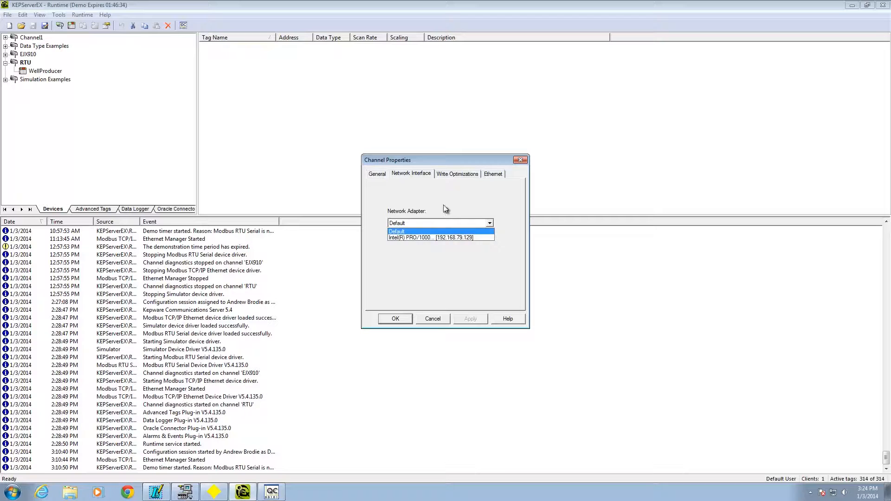
click(439, 190)
click(450, 174)
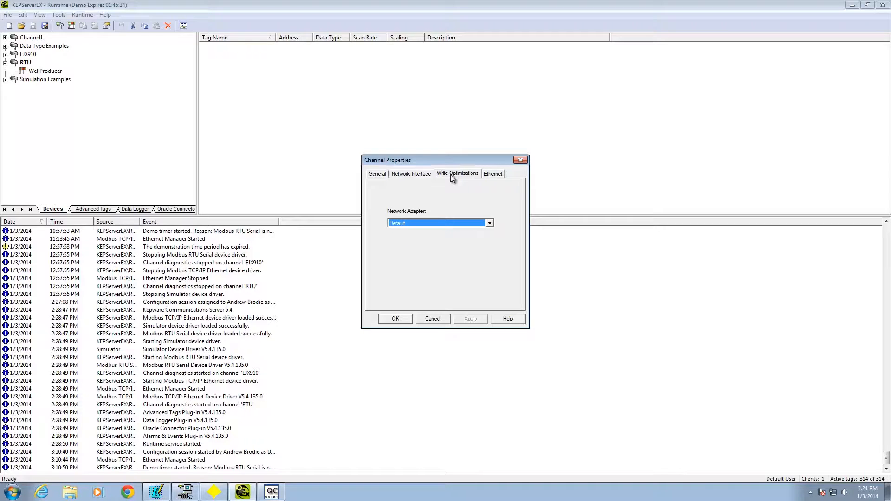
click(494, 178)
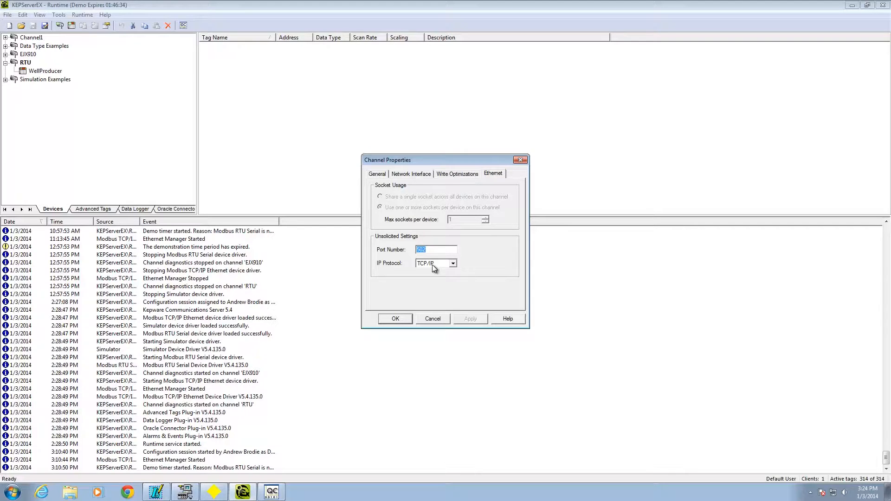
click(396, 319)
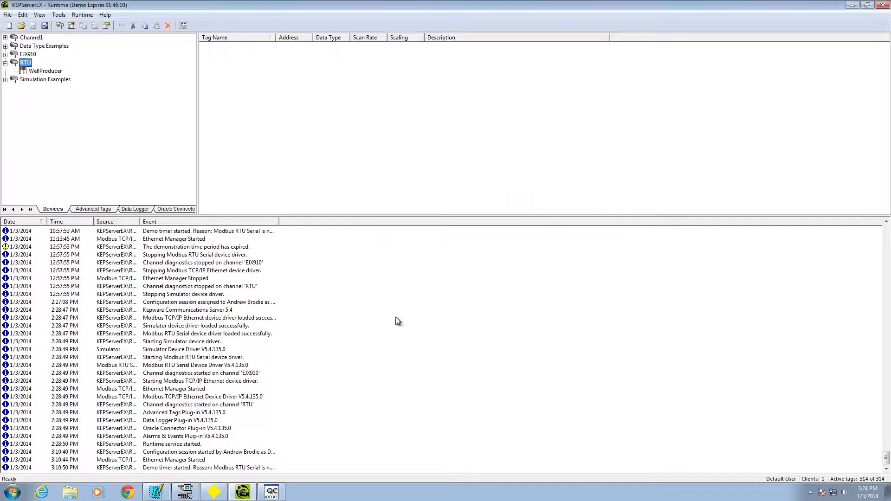
- Review the WellProducer device's ID with its IP address and its data access and encoding settings
right_click(27, 64)
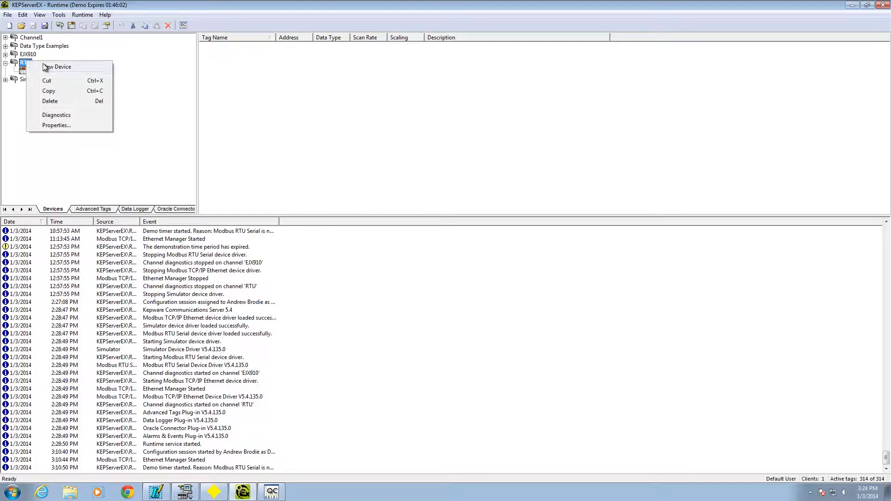
click(105, 52)
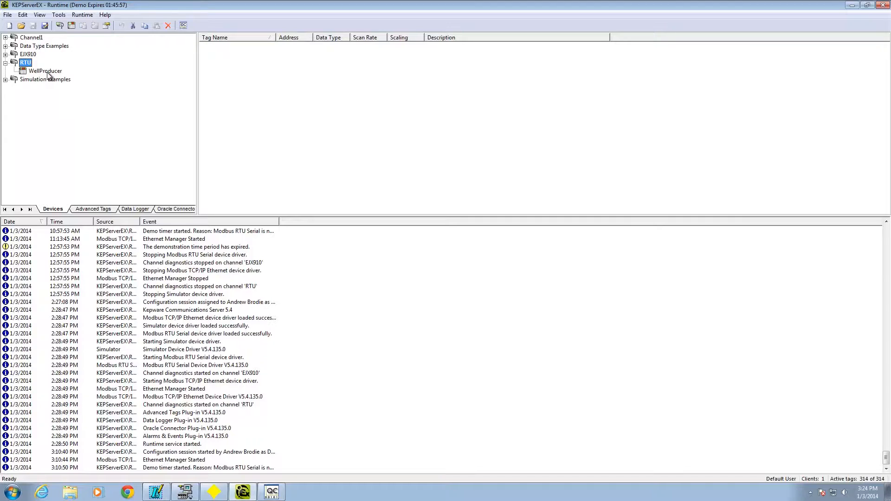
double_click(47, 71)
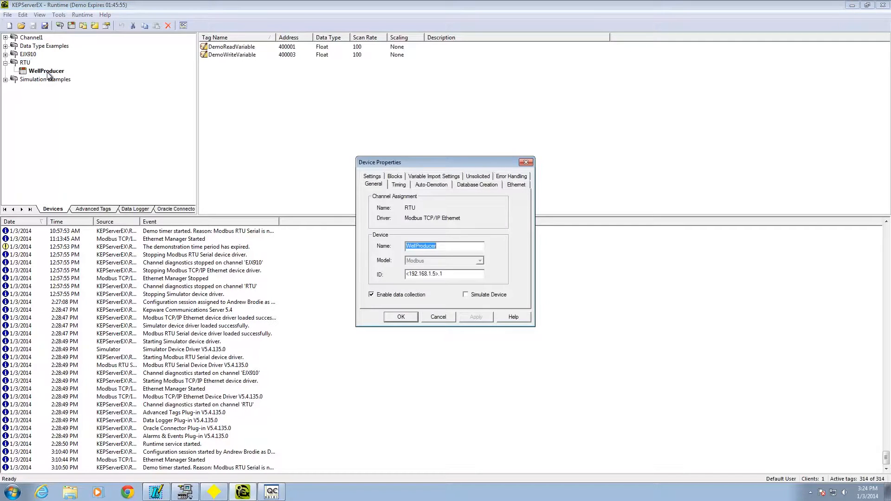
click(441, 275)
drag(437, 274, 409, 276)
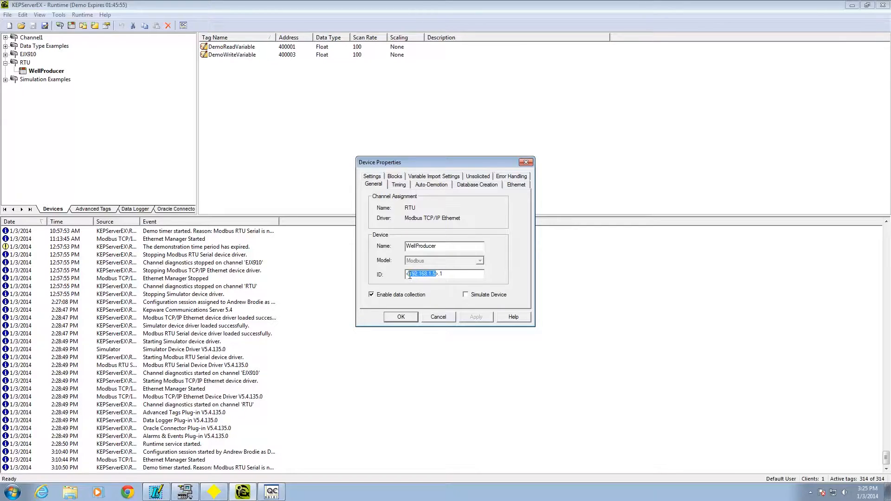
click(440, 274)
click(371, 177)
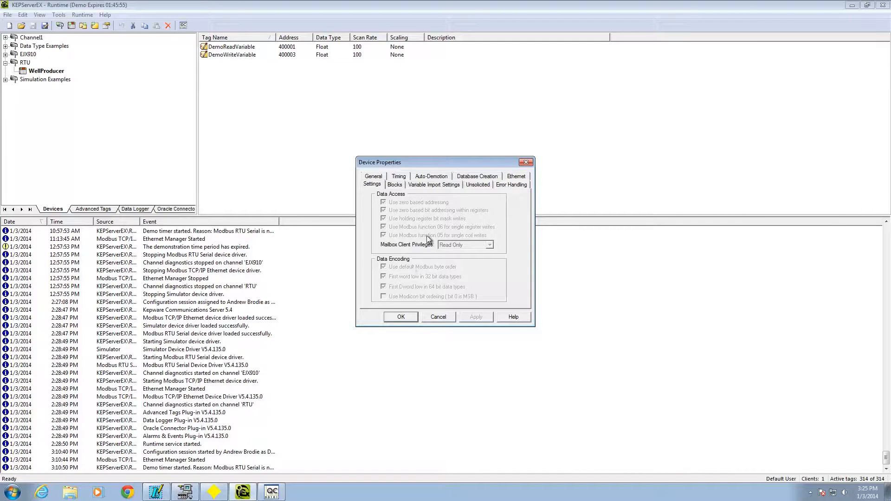
click(402, 317)
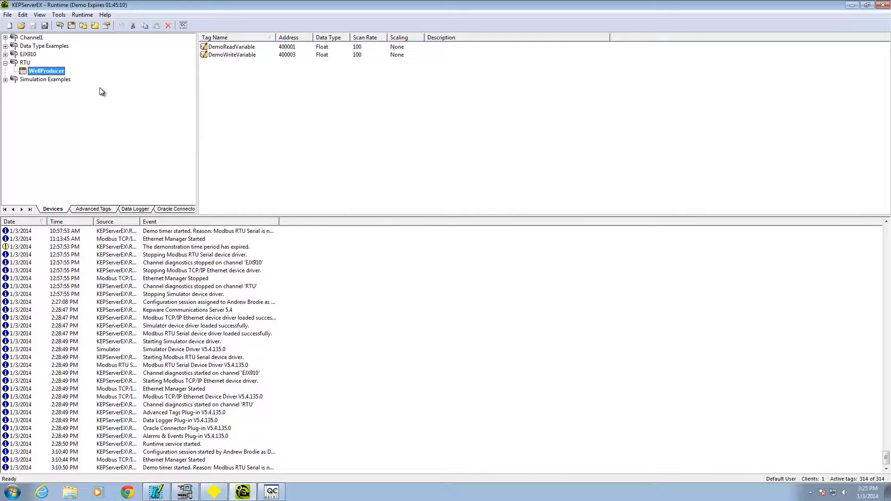
- Inspect the address and data properties of the DemoReadVariable tag, then leave the tag unchanged
right_click(282, 96)
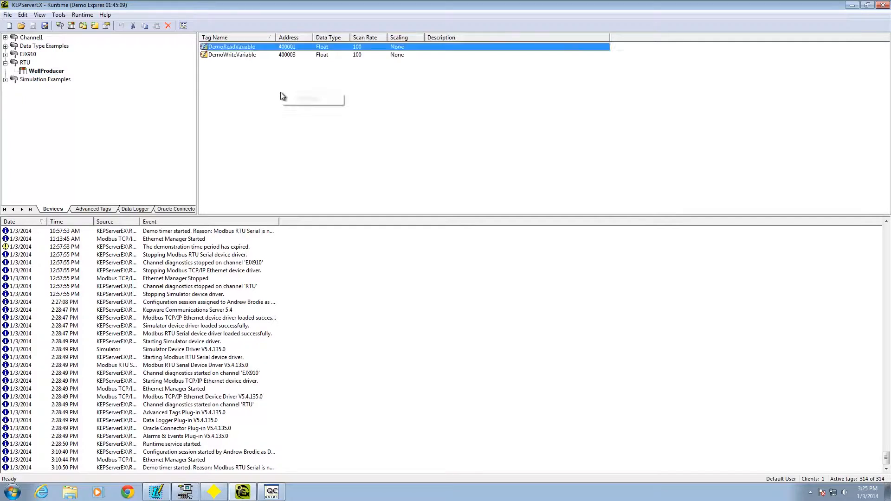
click(308, 98)
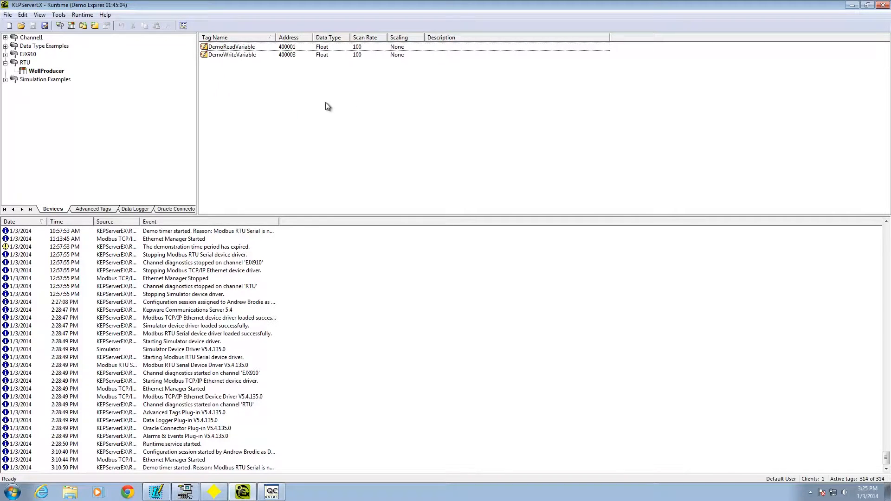
double_click(236, 47)
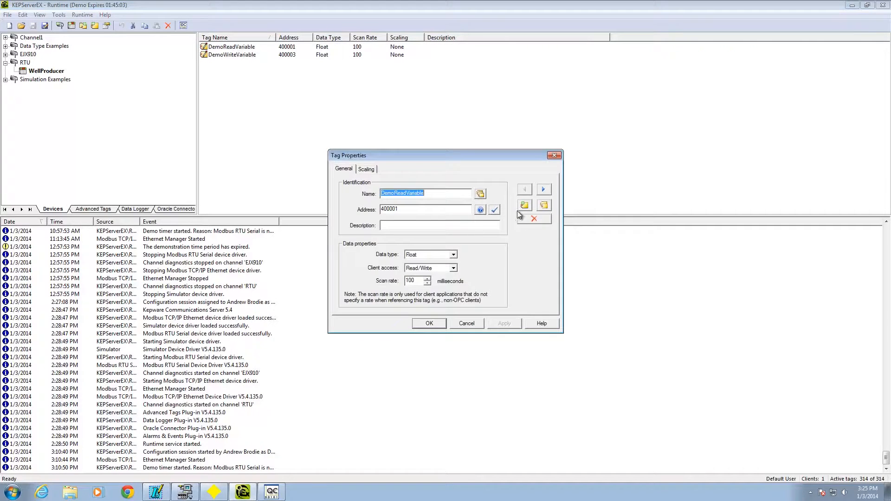
click(406, 209)
click(466, 323)
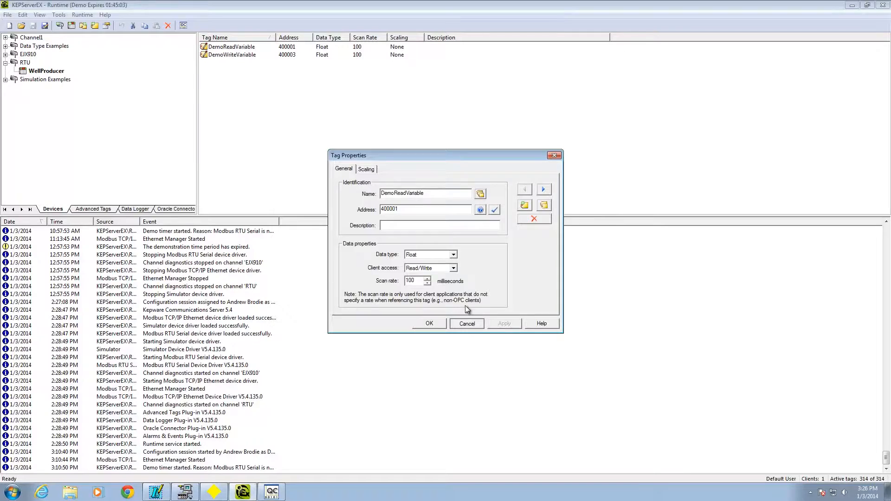
- Inspect the address and data properties of the DemoWriteVariable tag, then leave the tag unchanged
double_click(298, 54)
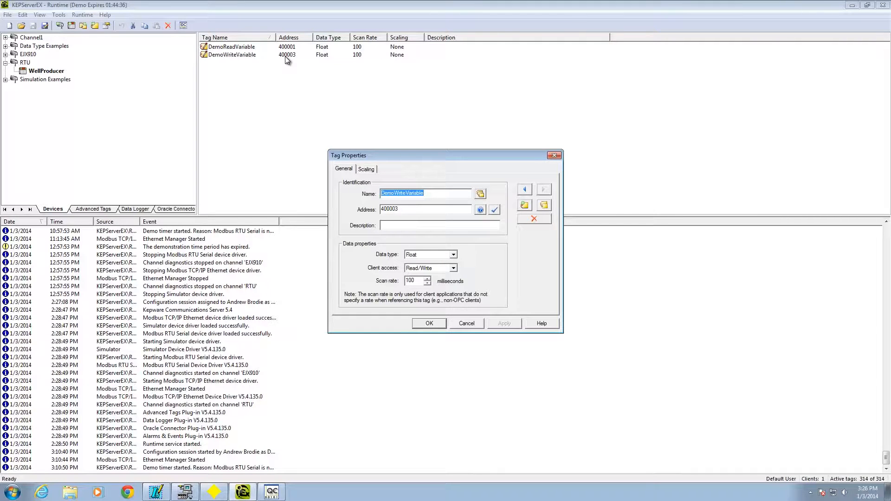
click(466, 323)
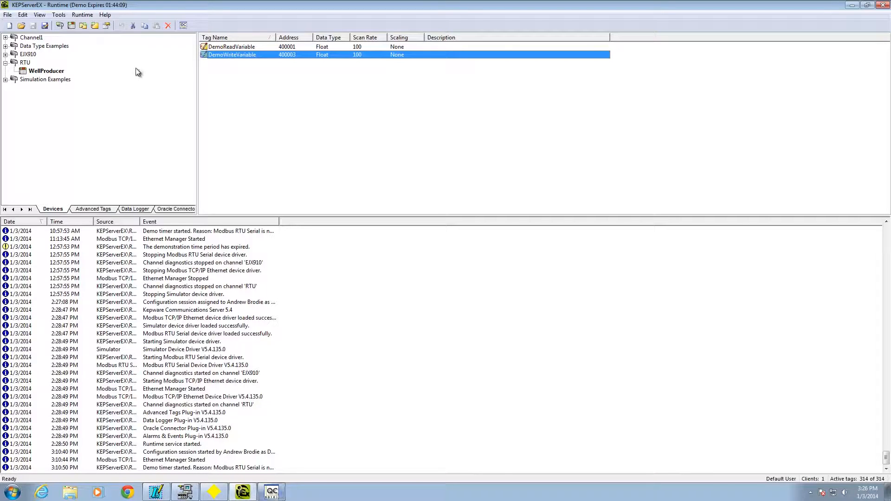
- Launch the OPC Quick Client and show the items of the RTU.WellProducer group
click(65, 18)
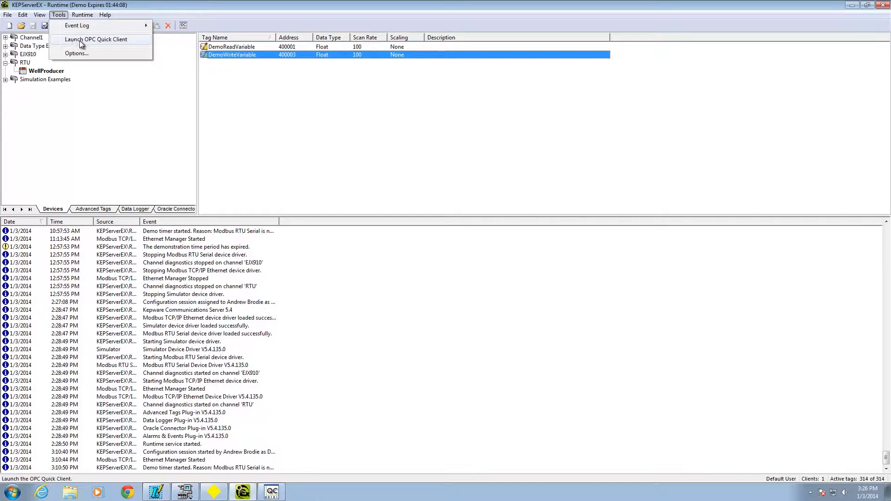
click(405, 180)
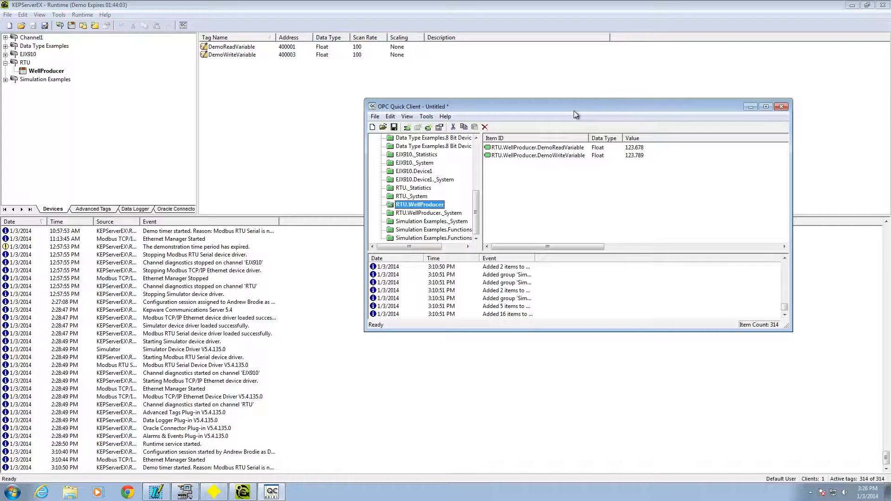
mouse_move(474, 213)
mouse_down()
mouse_move(478, 150)
mouse_move(481, 222)
mouse_up()
- Arrange the OPC Quick Client and a restored Logic Designer window side by side so both sets of variable values are visible
click(159, 492)
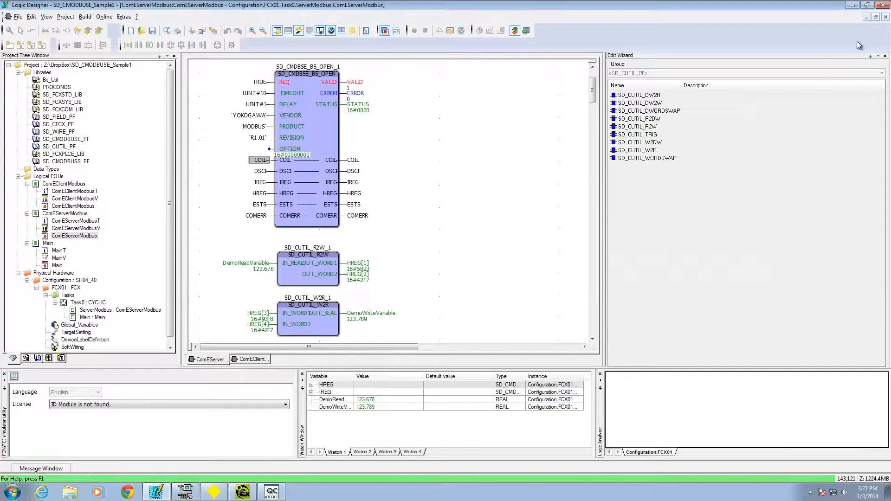
click(867, 4)
drag(619, 67, 445, 187)
click(472, 104)
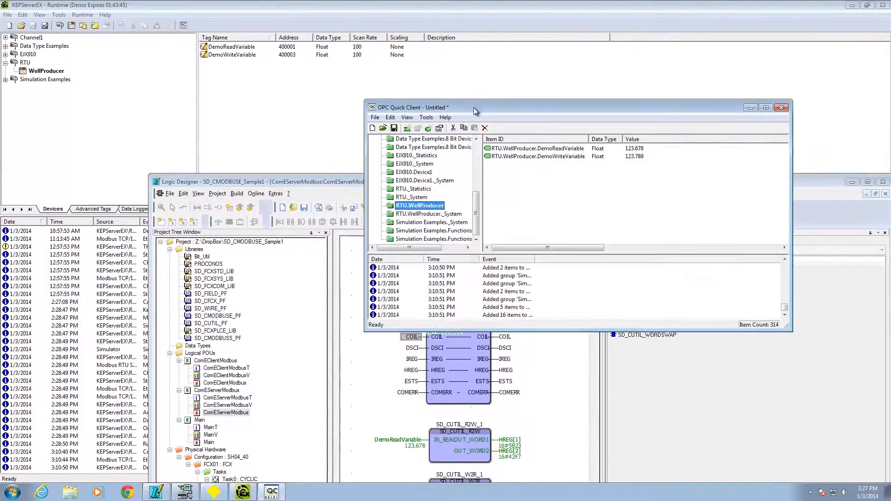
drag(480, 107, 141, 24)
drag(569, 183, 682, 36)
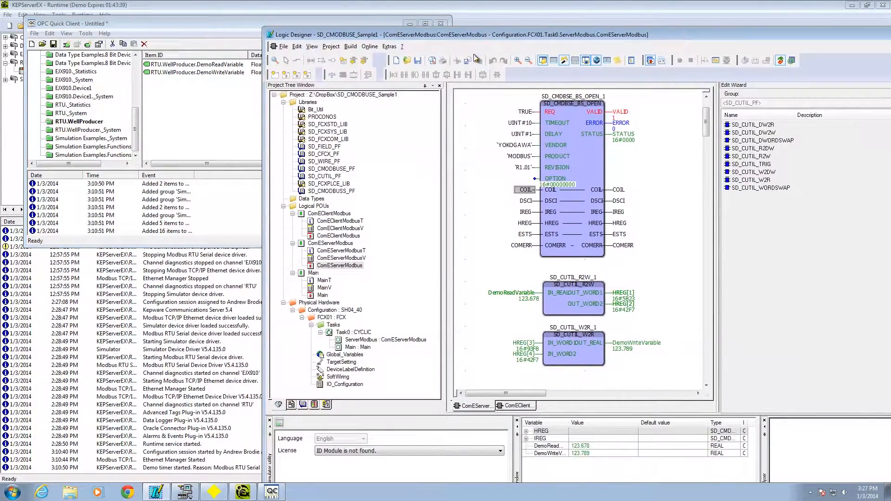
drag(262, 167, 390, 165)
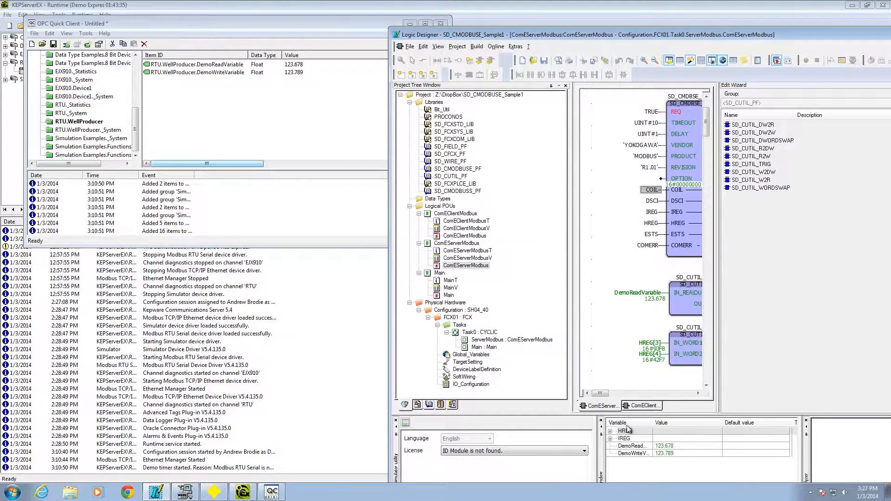
- Overwrite DemoReadVariable with 55.123 from the Logic Designer watch list and dismiss the debug dialog
double_click(670, 448)
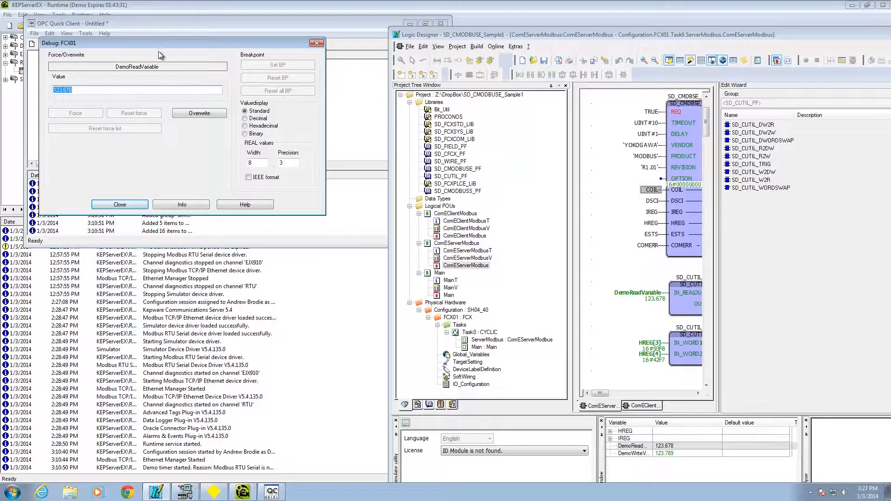
drag(165, 48, 221, 286)
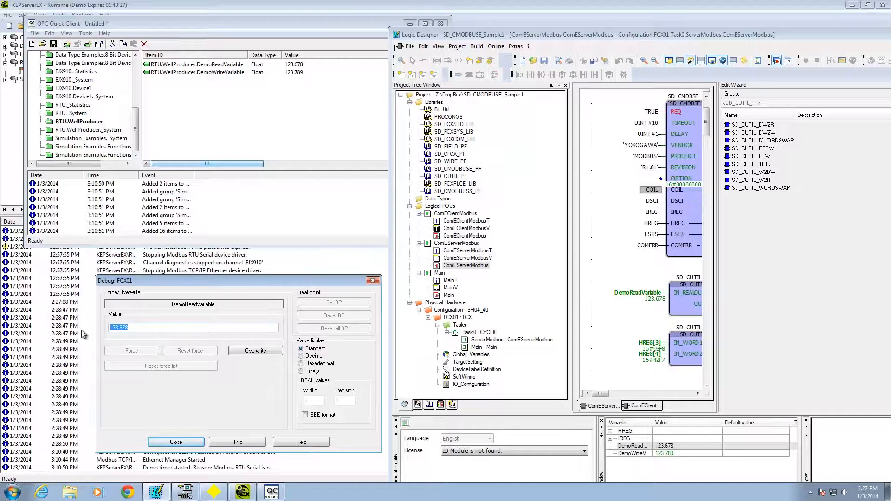
text(55.123)
click(258, 352)
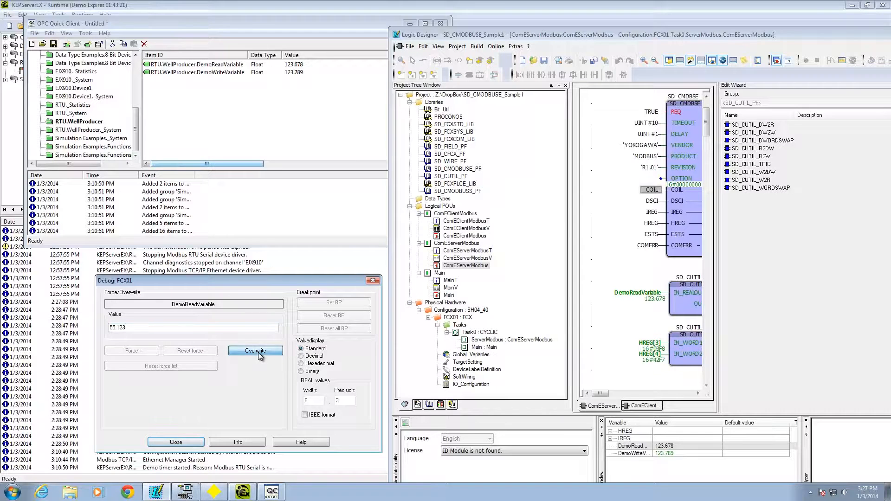
click(258, 352)
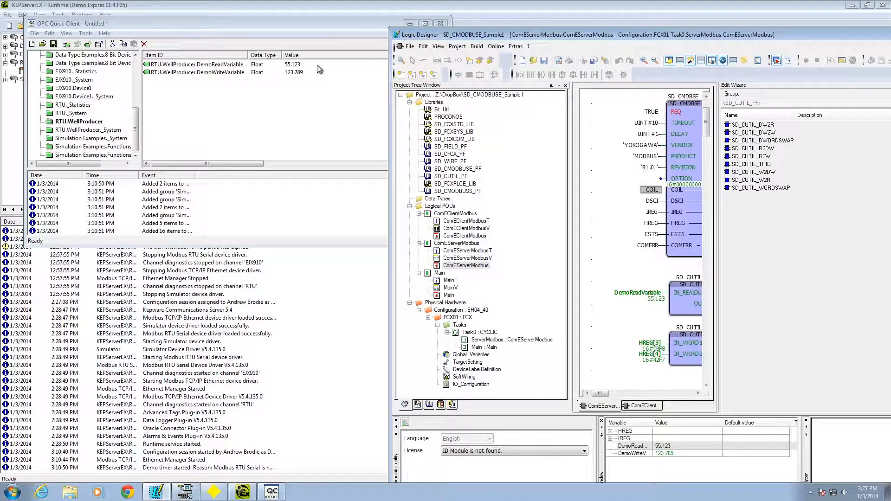
click(292, 73)
double_click(293, 73)
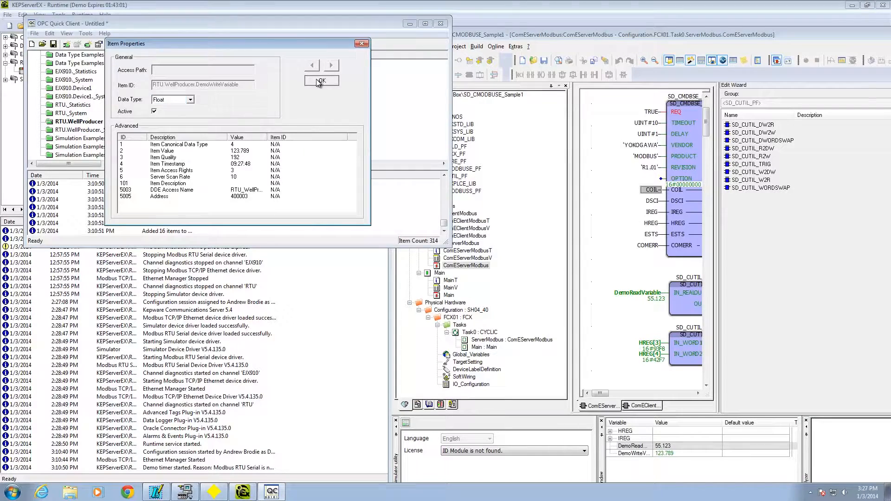
key(Escape)
- Write 456.678 synchronously to DemoWriteVariable in the OPC Quick Client and check the DemoWriteVariable output in the Logic Designer diagram
right_click(294, 75)
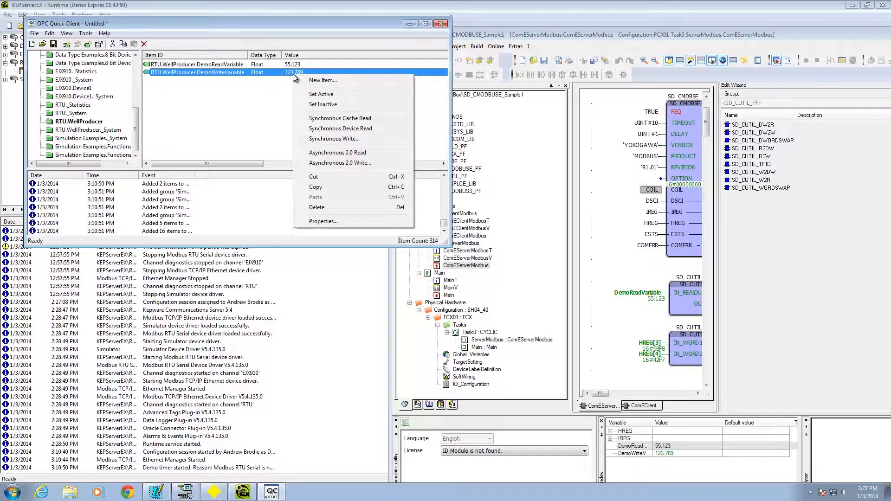
click(338, 139)
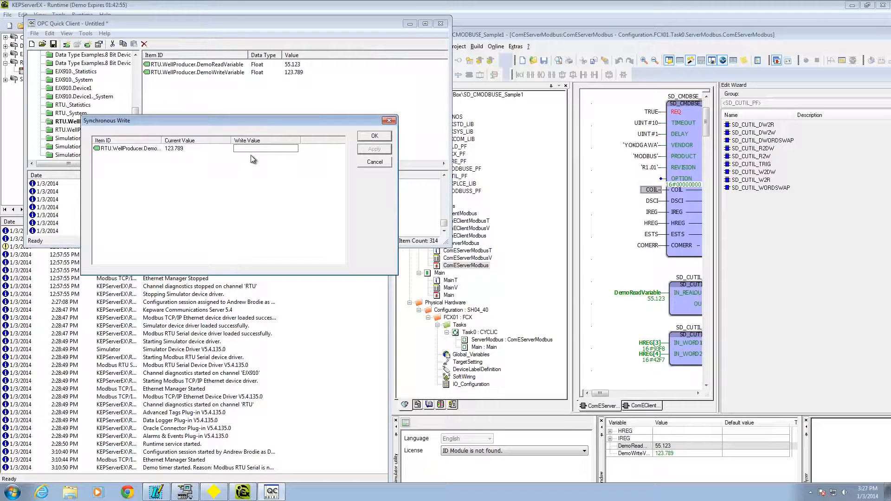
text(456.678)
click(380, 149)
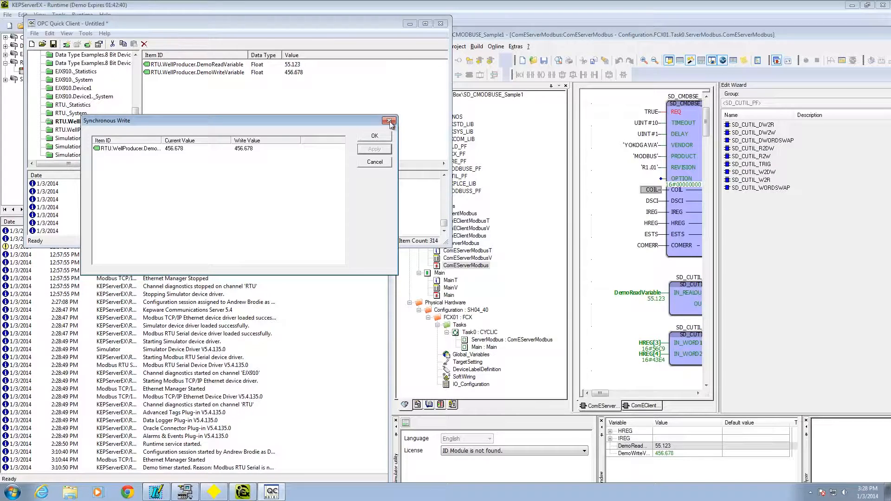
click(375, 135)
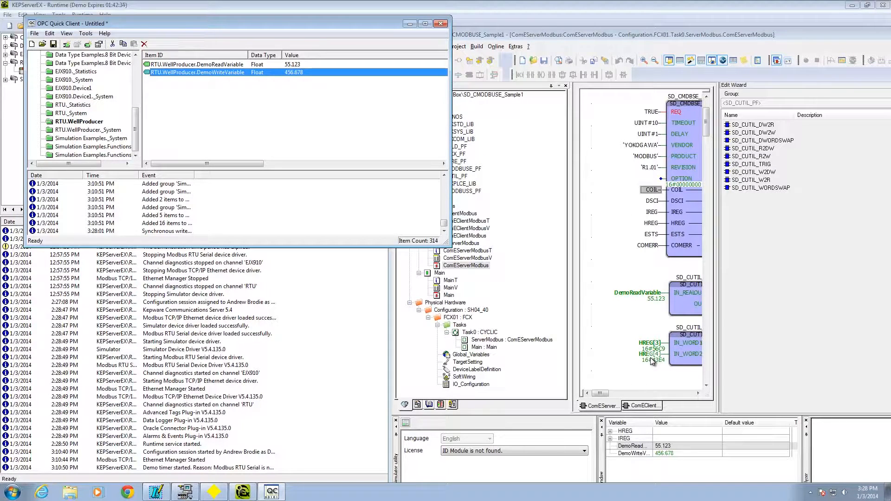
drag(600, 393, 610, 394)
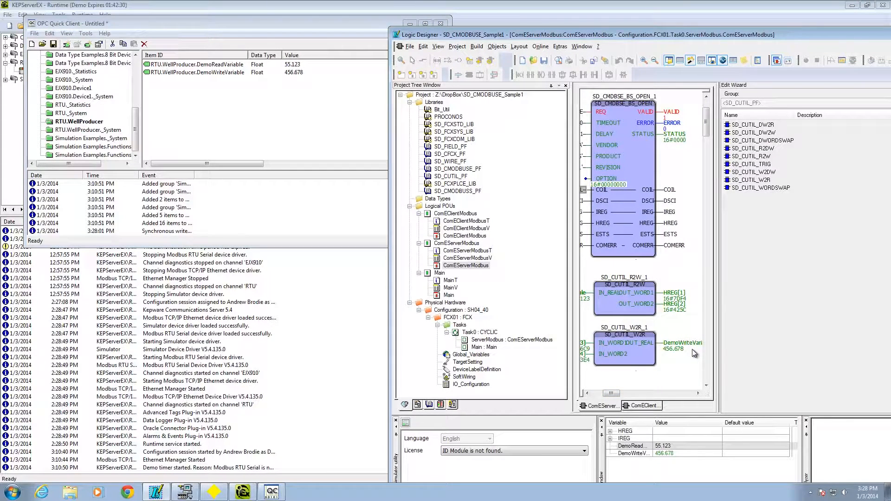
drag(615, 394, 621, 394)
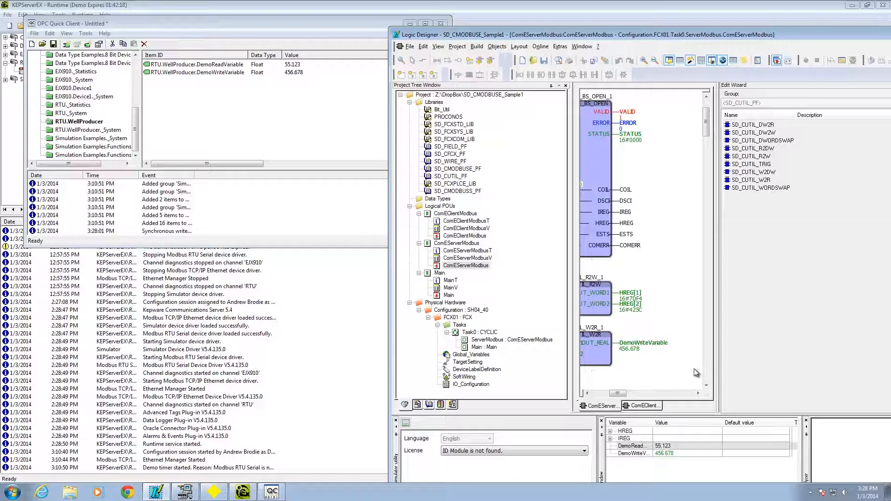
- Switch to Y-View Configuration Software and view the communication settings of the PLC1 device connection
click(212, 494)
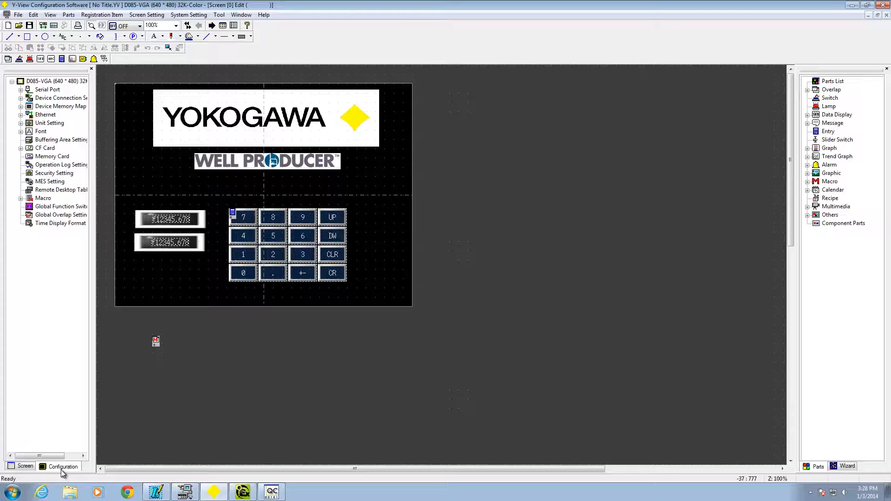
double_click(57, 101)
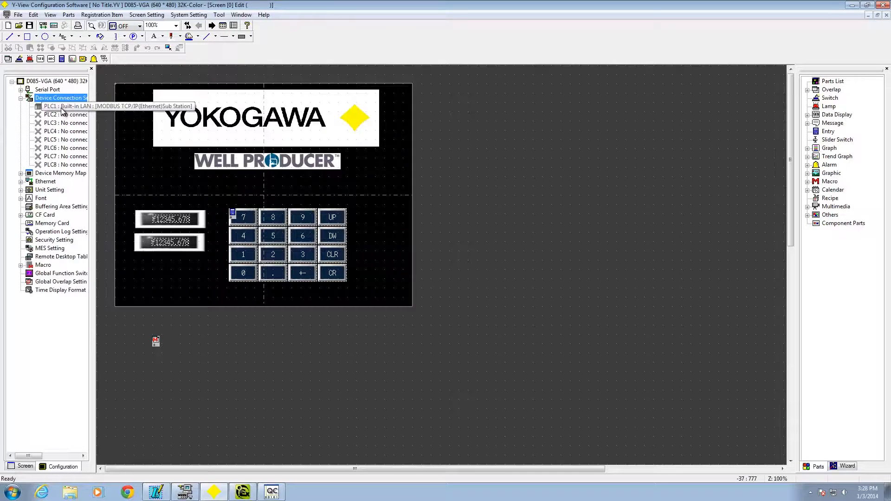
double_click(63, 109)
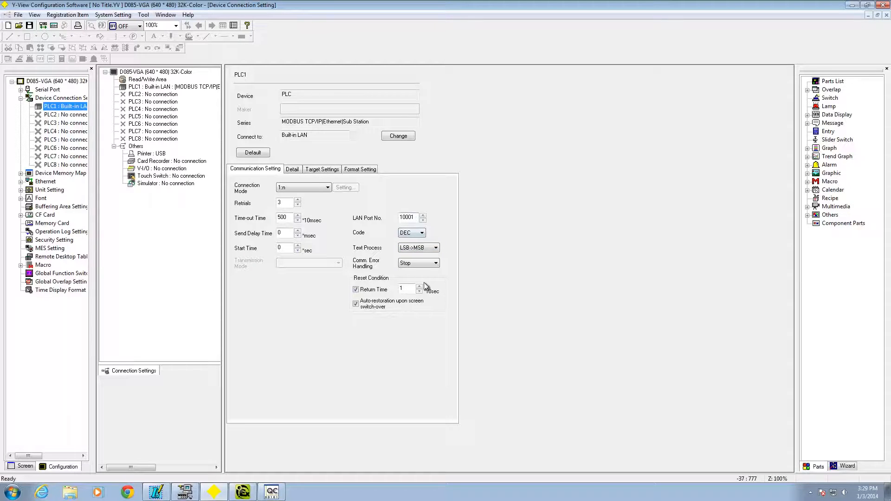
- Review PLC1's detail settings, its target IP address and port table, and its Modbus holding register formats
click(295, 170)
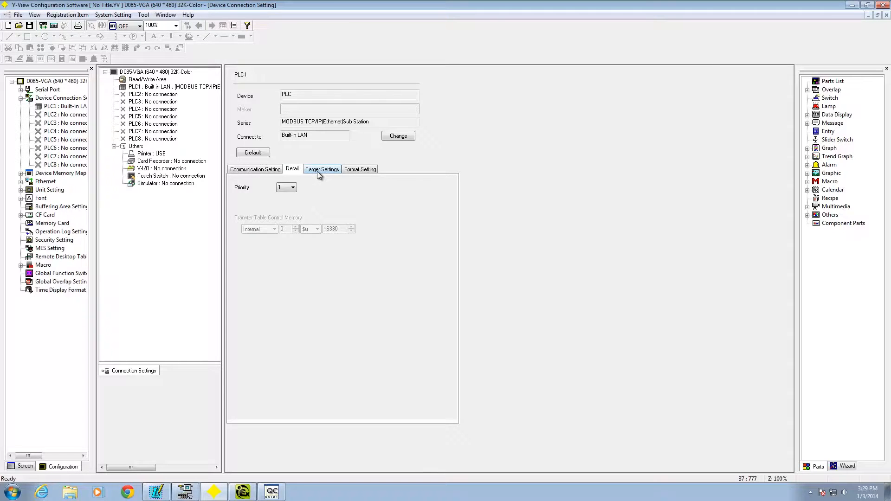
click(316, 170)
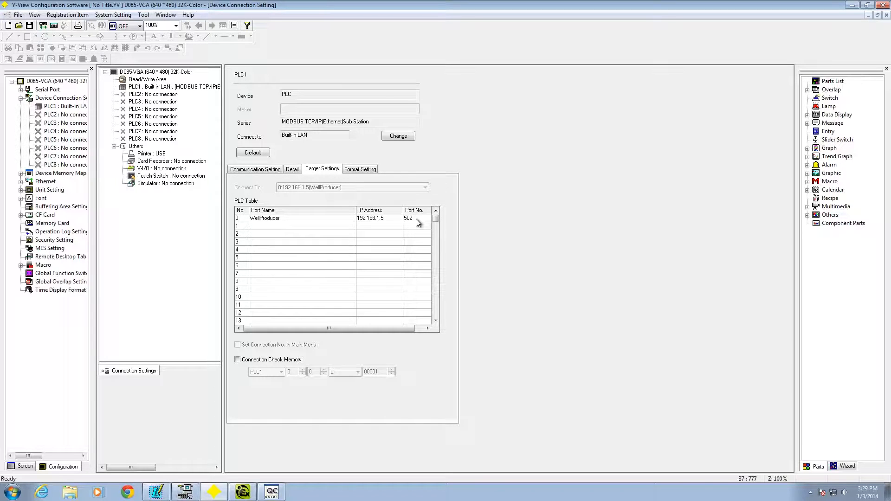
click(367, 170)
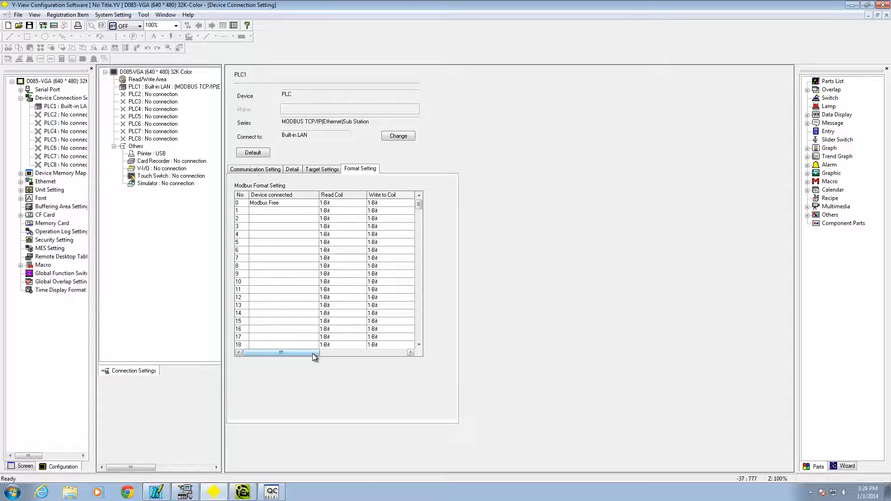
drag(313, 353, 392, 362)
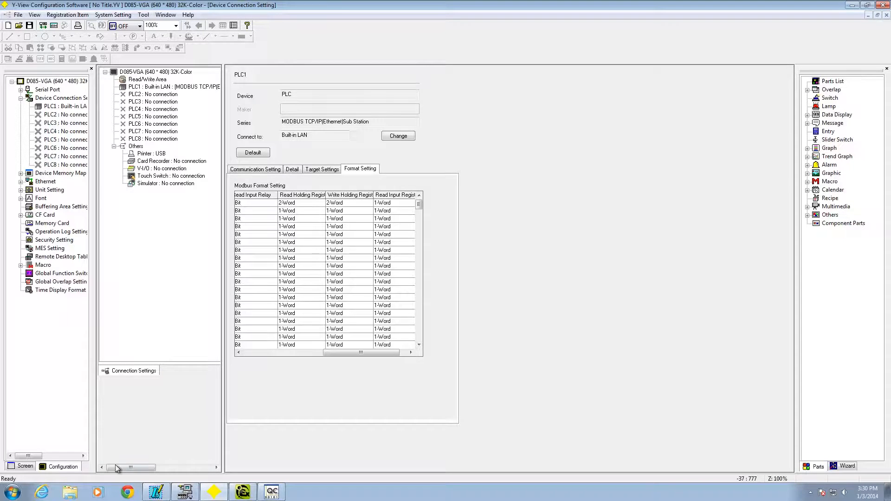
- Return to screen 0 from the project's screen list and expand the available data display parts
click(25, 467)
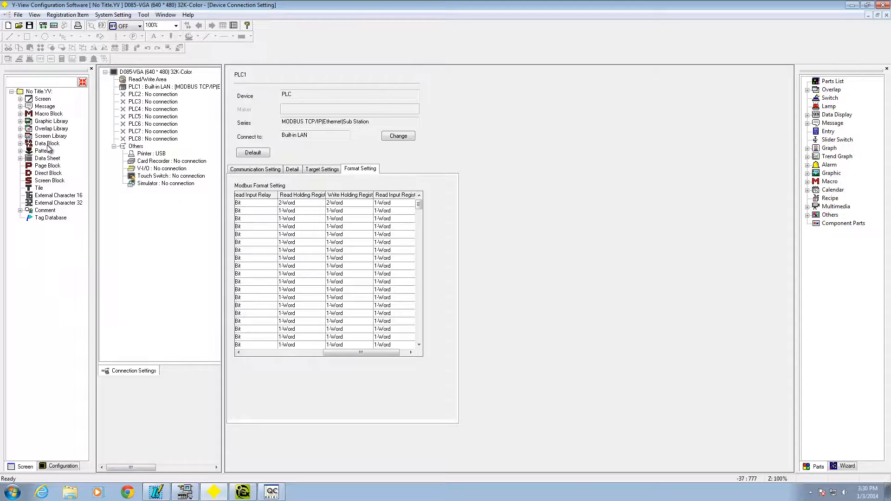
click(20, 99)
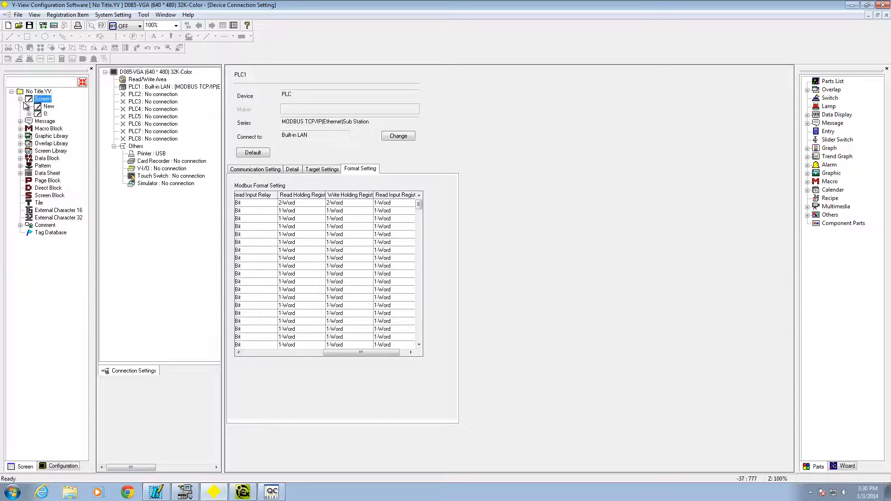
double_click(45, 114)
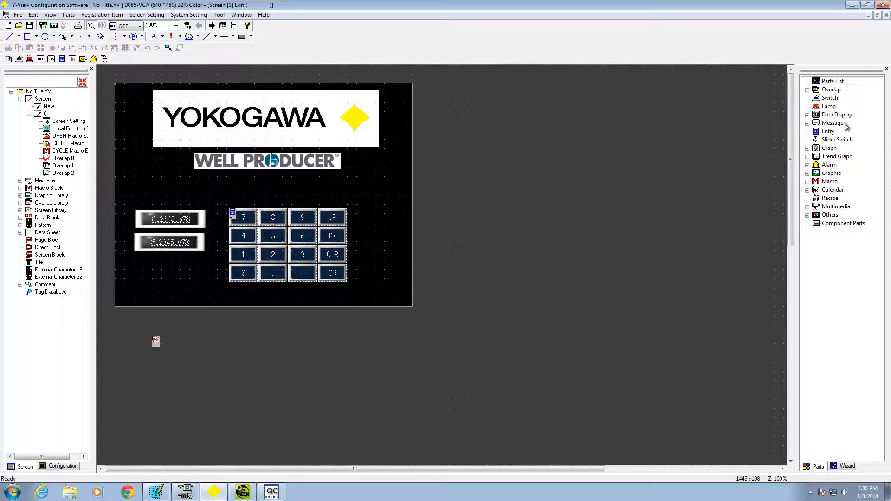
double_click(814, 115)
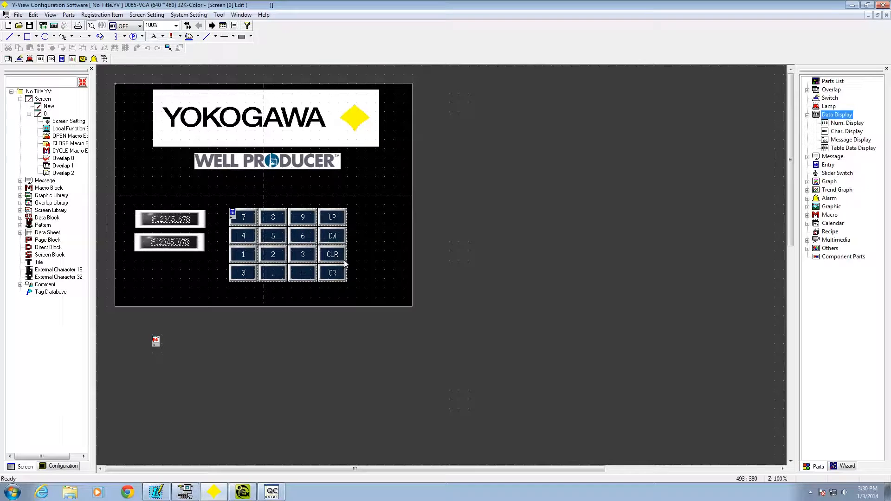
- Review the upper numeric display's memory address, unit ID and number format, leaving its settings unchanged
double_click(200, 225)
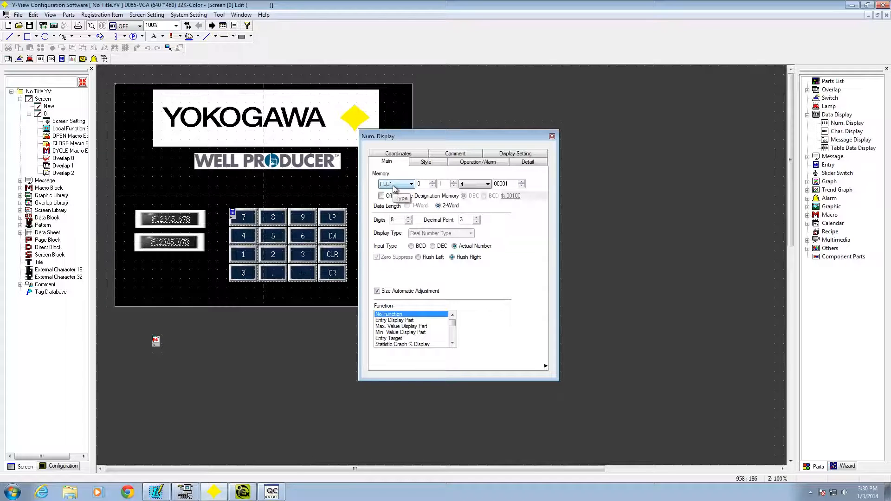
double_click(423, 184)
click(443, 184)
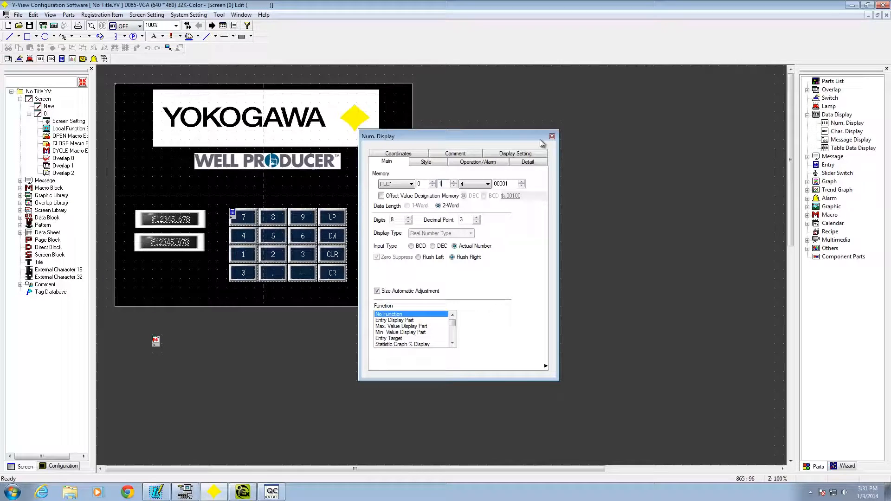
click(552, 136)
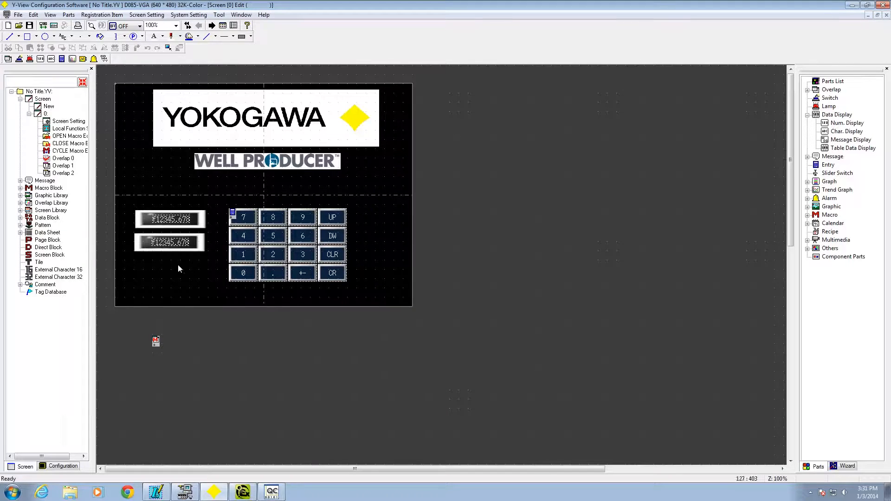
- Review the lower numeric display's memory address, unit ID and number format, and check the numeric keypad's display settings
double_click(196, 245)
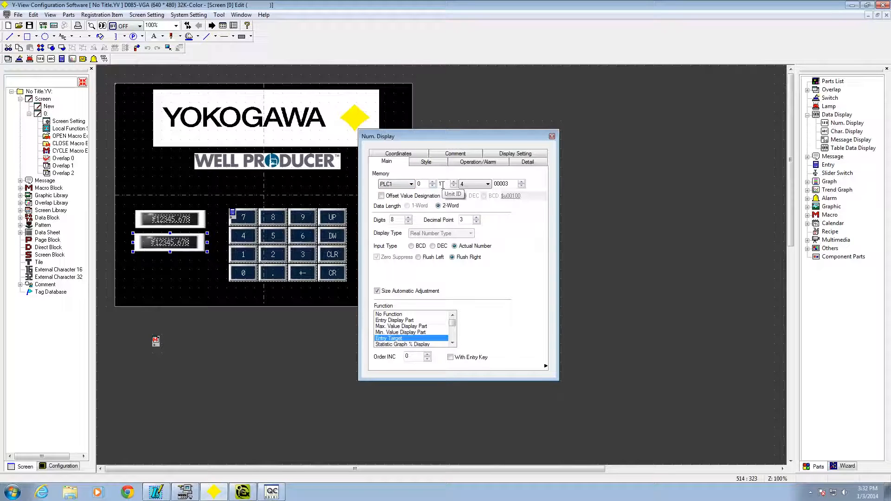
key(Tab)
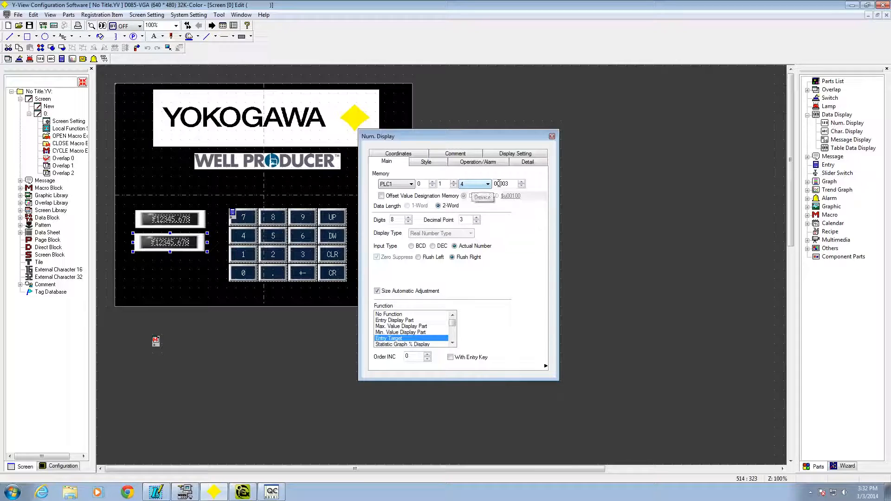
text(7)
click(552, 137)
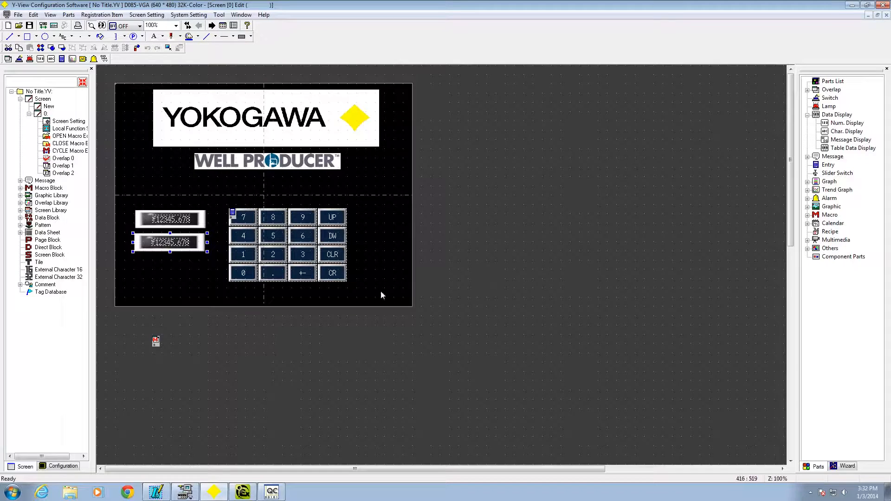
double_click(320, 219)
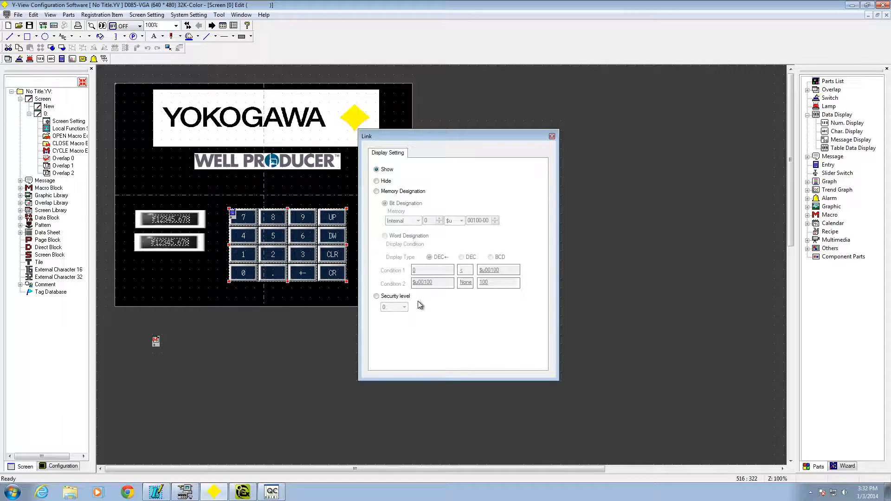
click(552, 136)
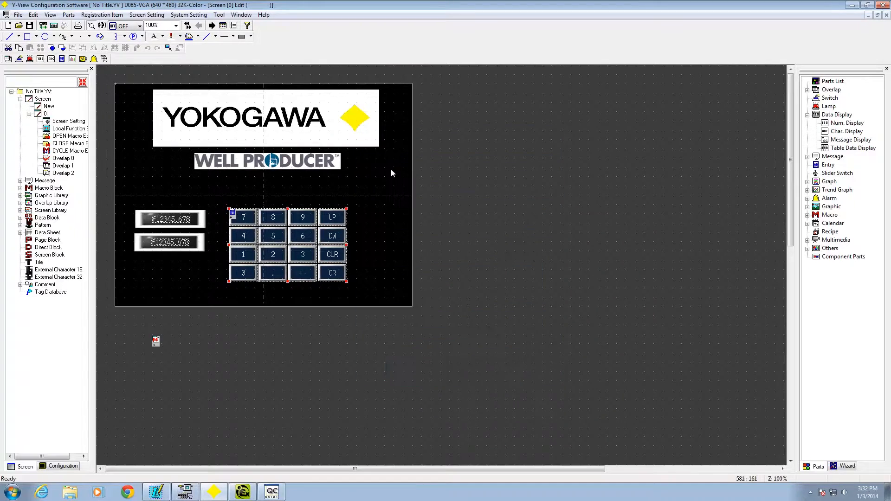
- Transfer the screen data from the PC to the display over Ethernet, using IP address 192.168.1.2
click(18, 15)
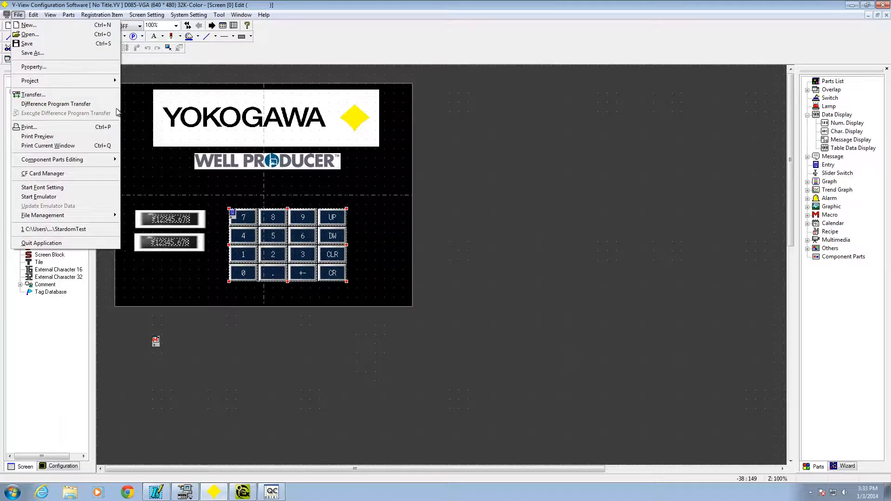
click(71, 98)
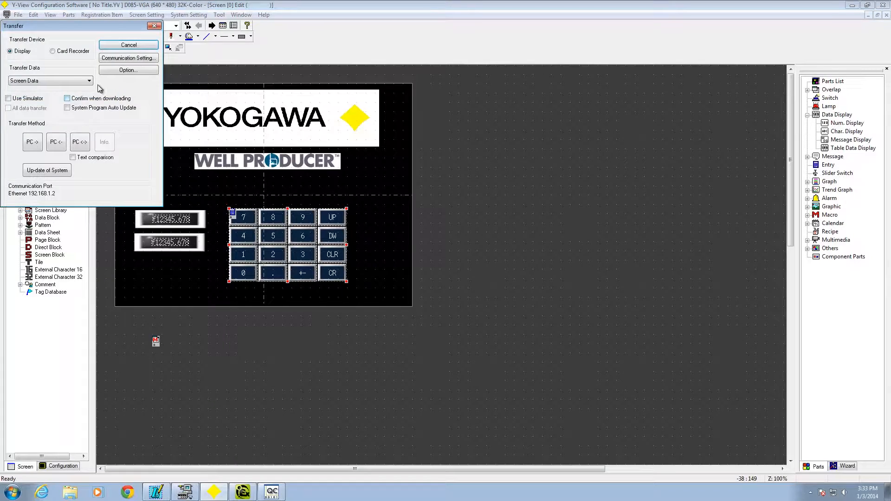
click(127, 62)
drag(120, 105, 87, 103)
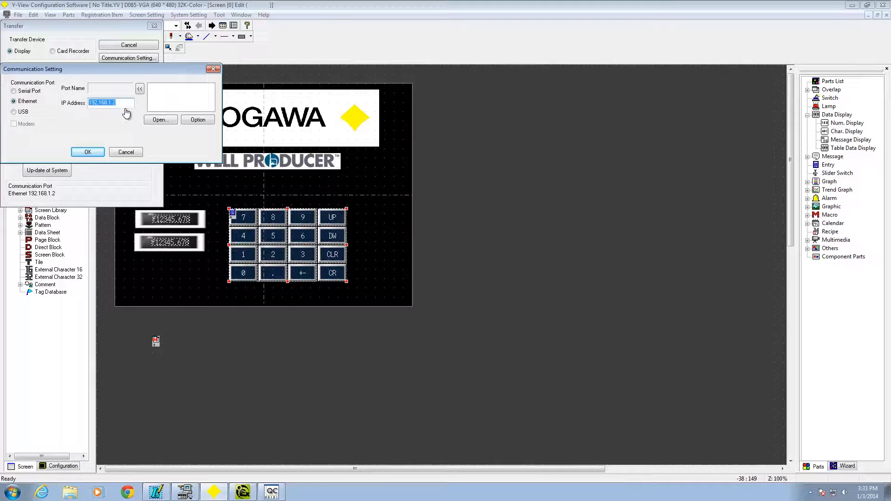
click(93, 150)
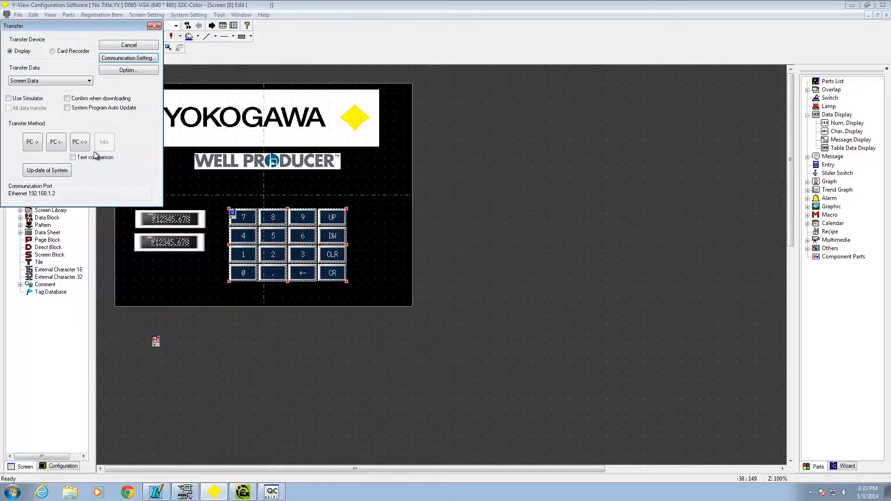
click(33, 143)
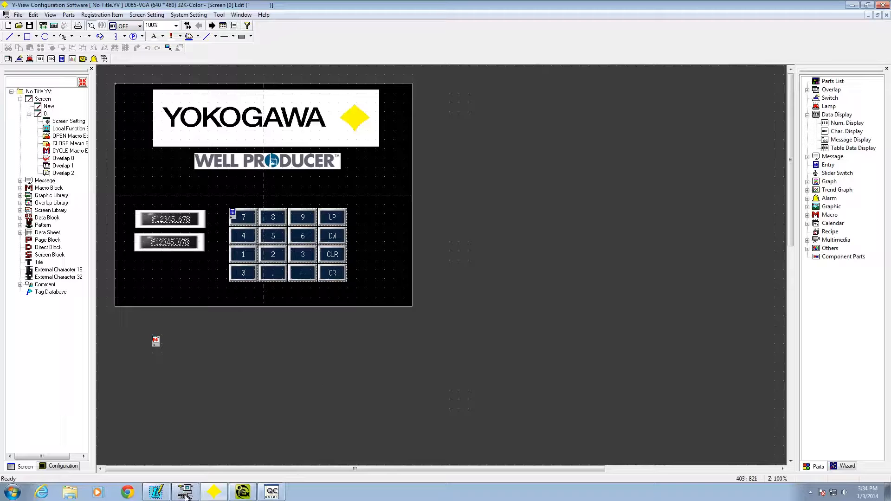
- Switch to Logic Designer and check the value of DemoWriteVariable in the variable watch list
mouse_move(159, 497)
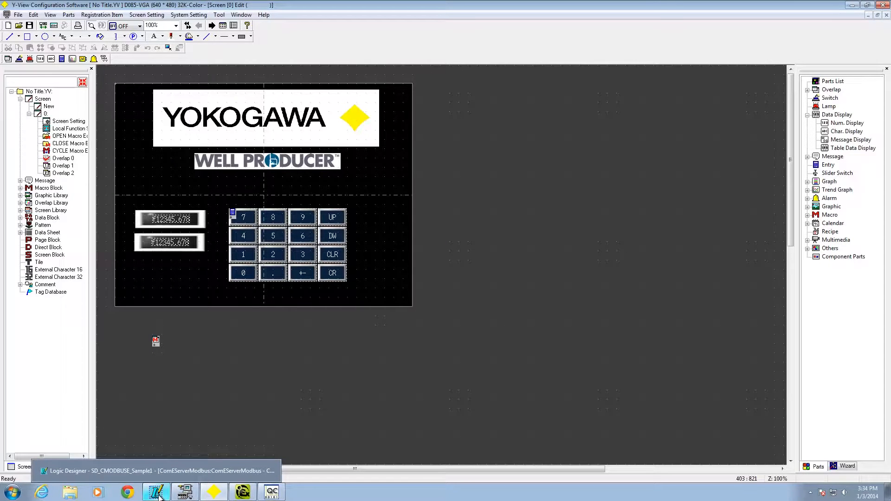
click(159, 497)
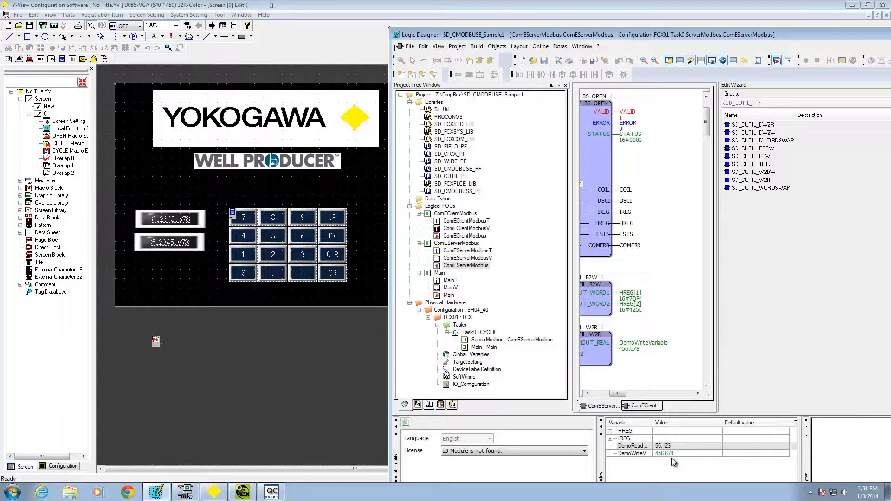
click(676, 456)
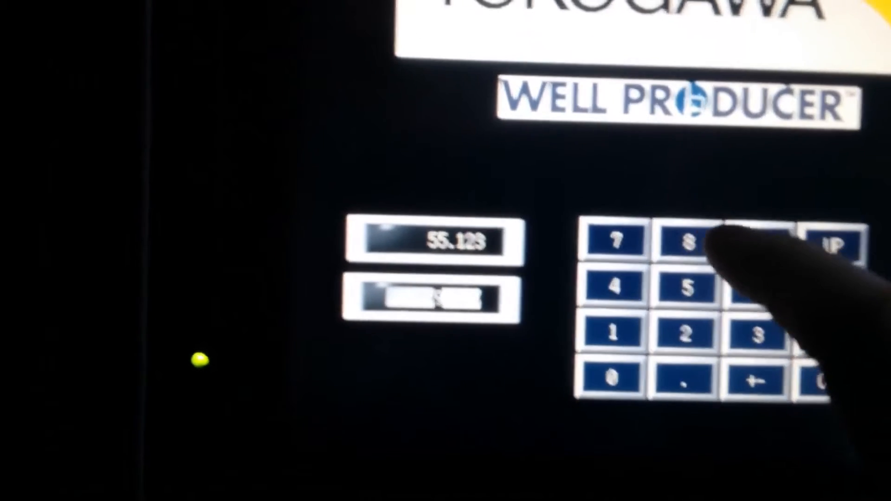
click(654, 273)
click(725, 274)
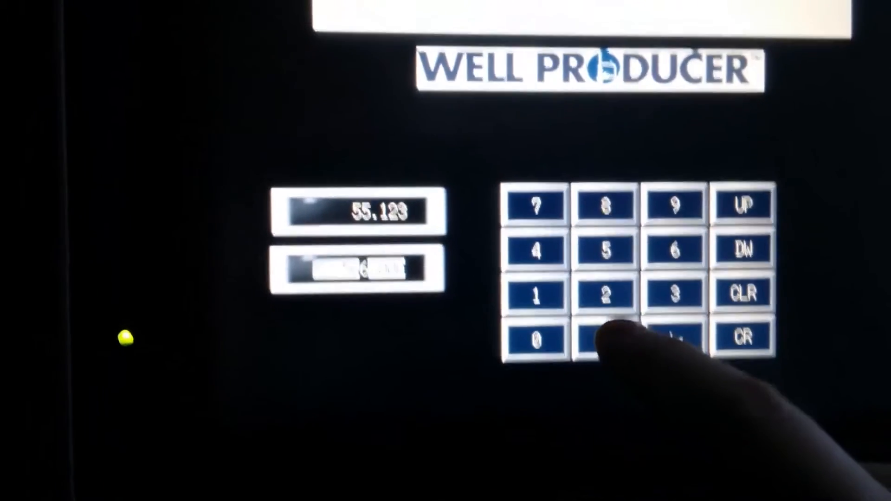
click(610, 337)
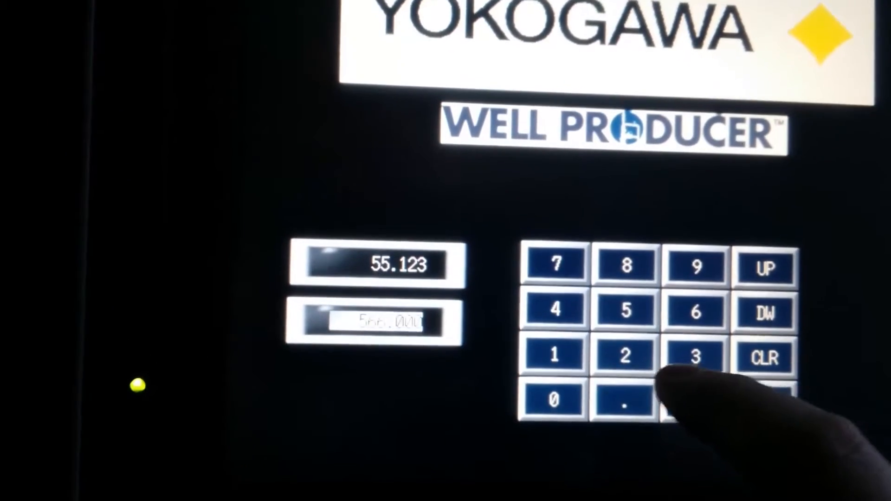
click(554, 355)
click(626, 355)
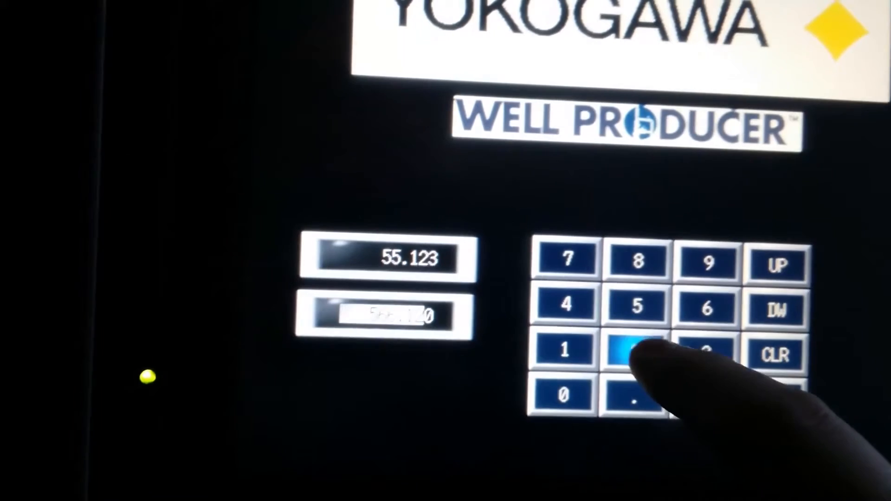
click(706, 352)
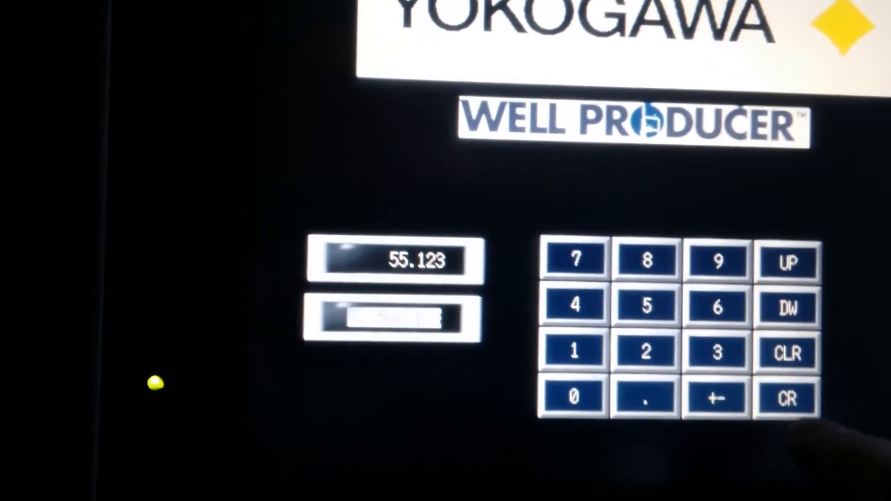